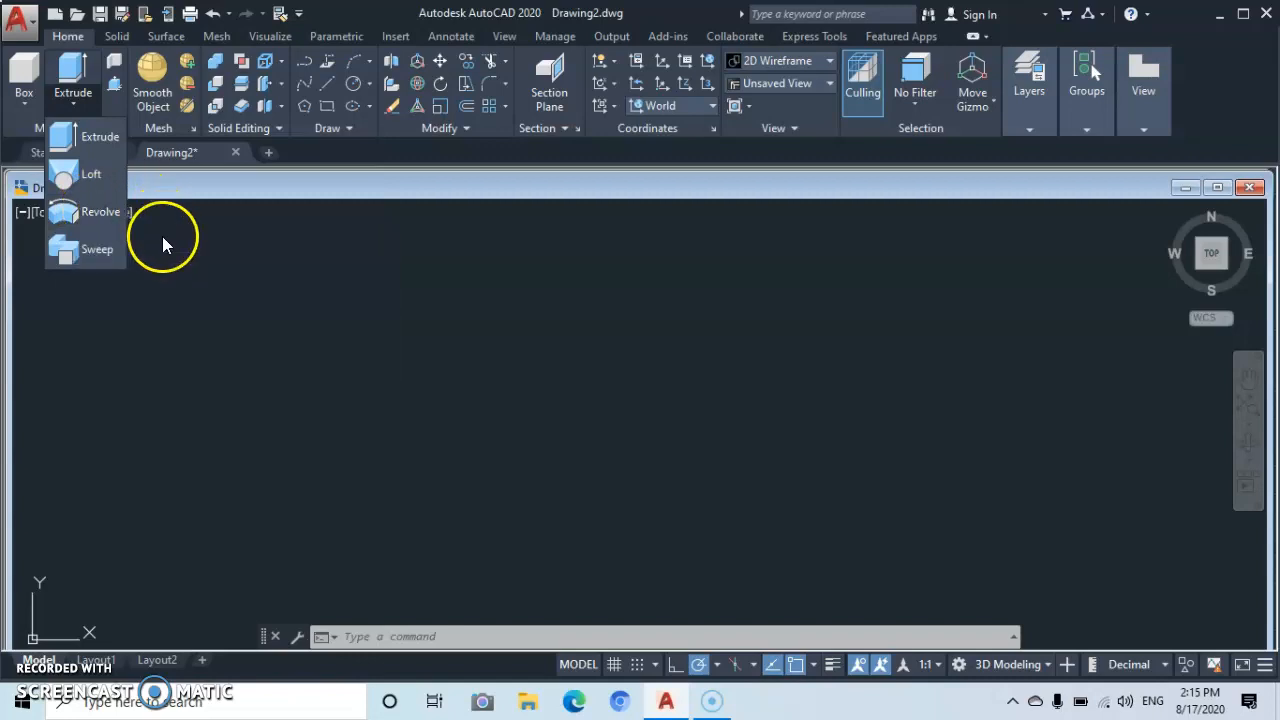
# Start a polyline profile with a downward slanted edge, a short vertical edge, and a notch about 1.34 deep and 1.42 high.
pyautogui.click(197, 268)
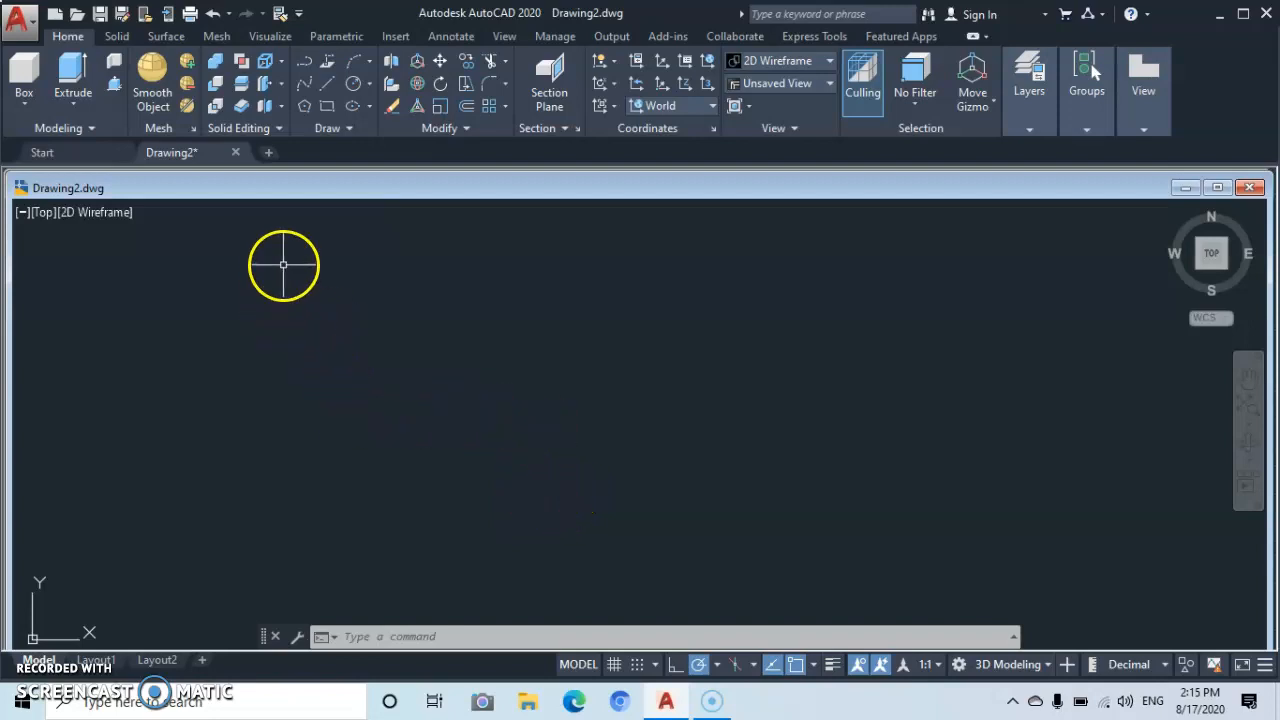
pyautogui.click(304, 65)
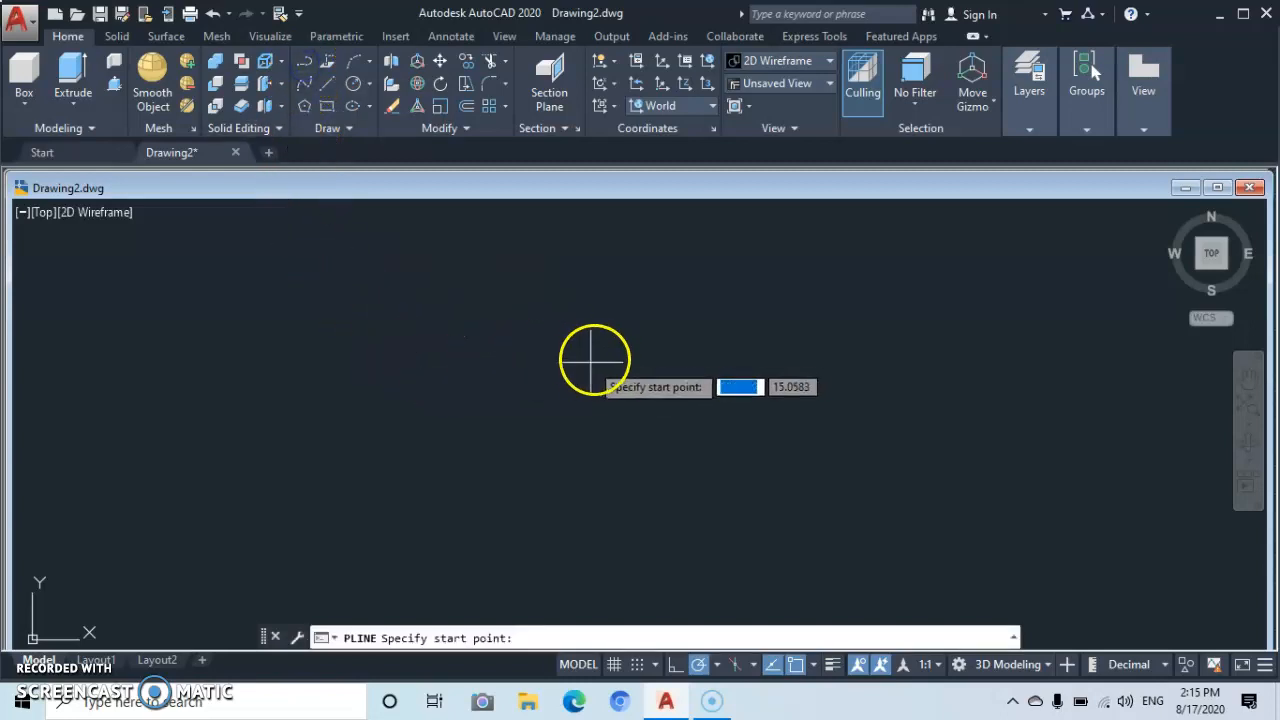
pyautogui.click(622, 239)
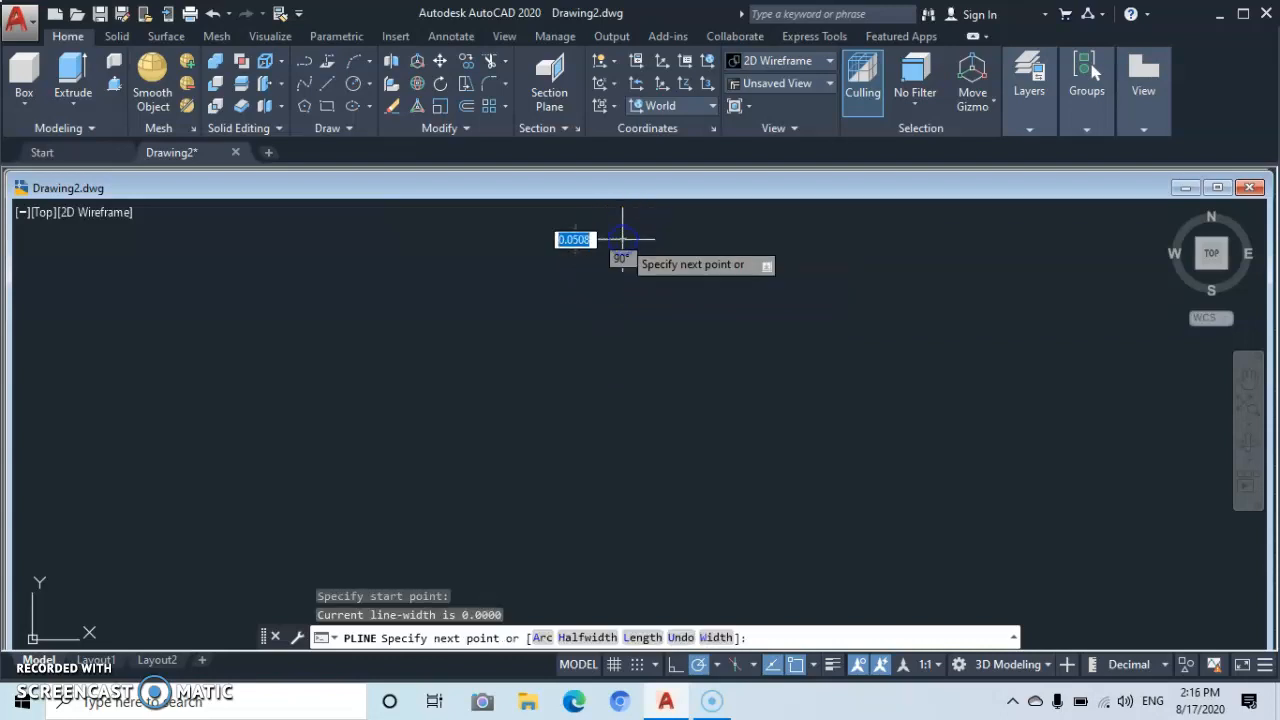
pyautogui.click(655, 294)
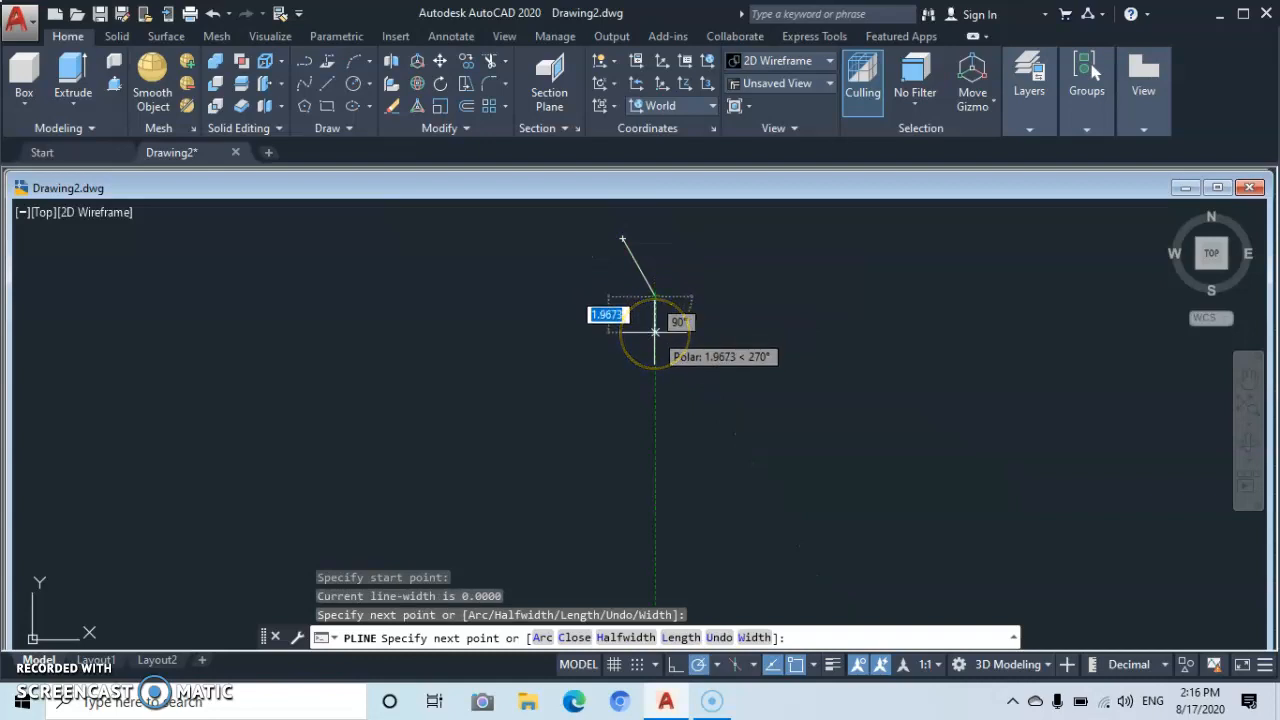
pyautogui.click(655, 328)
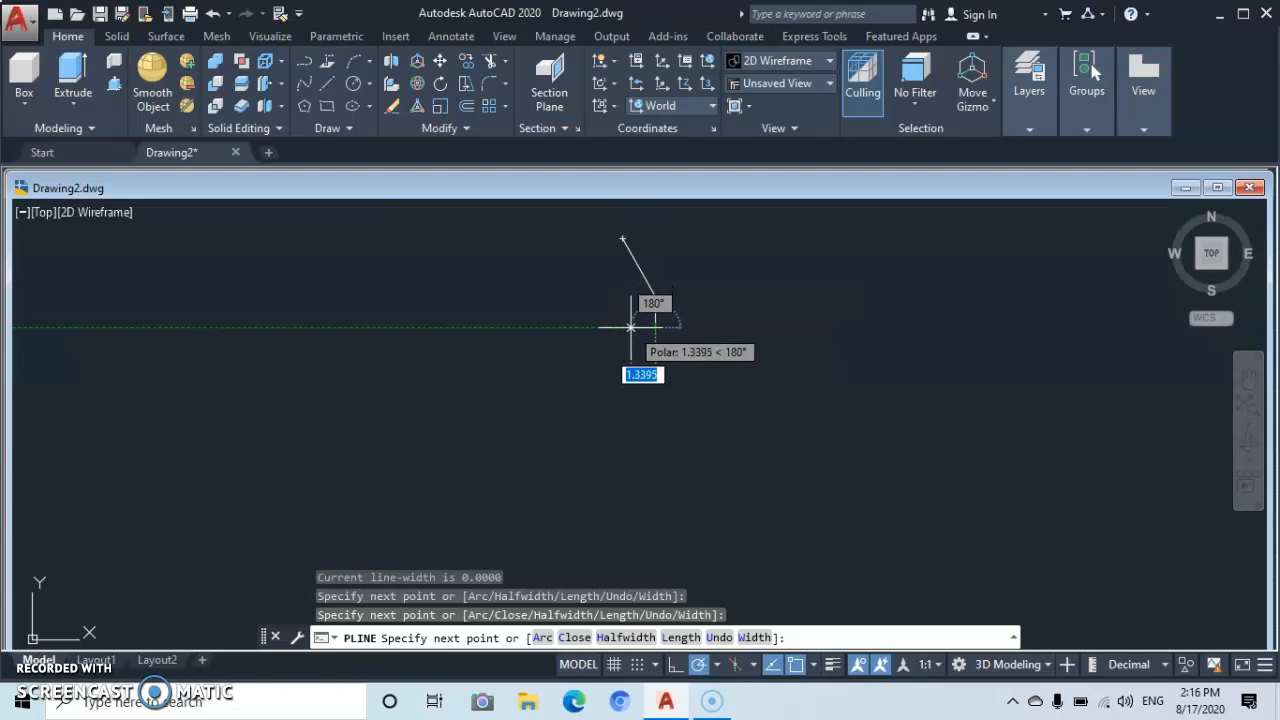
pyautogui.click(630, 327)
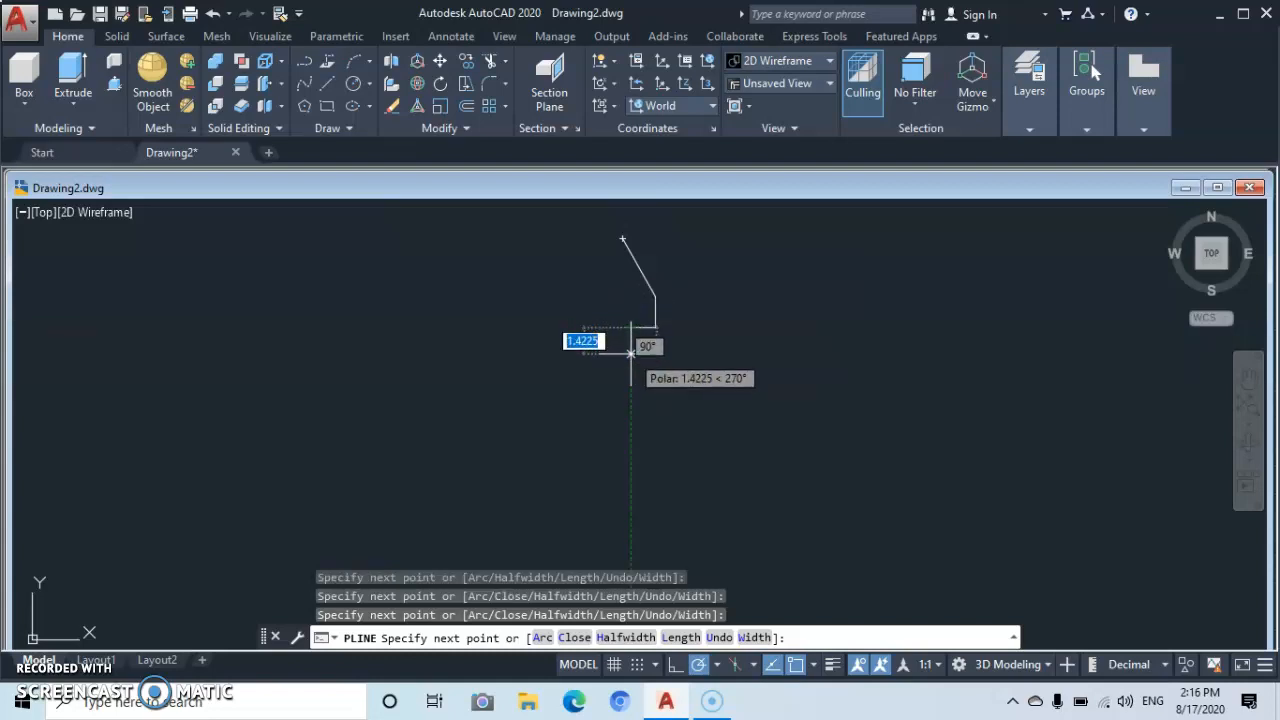
pyautogui.click(630, 352)
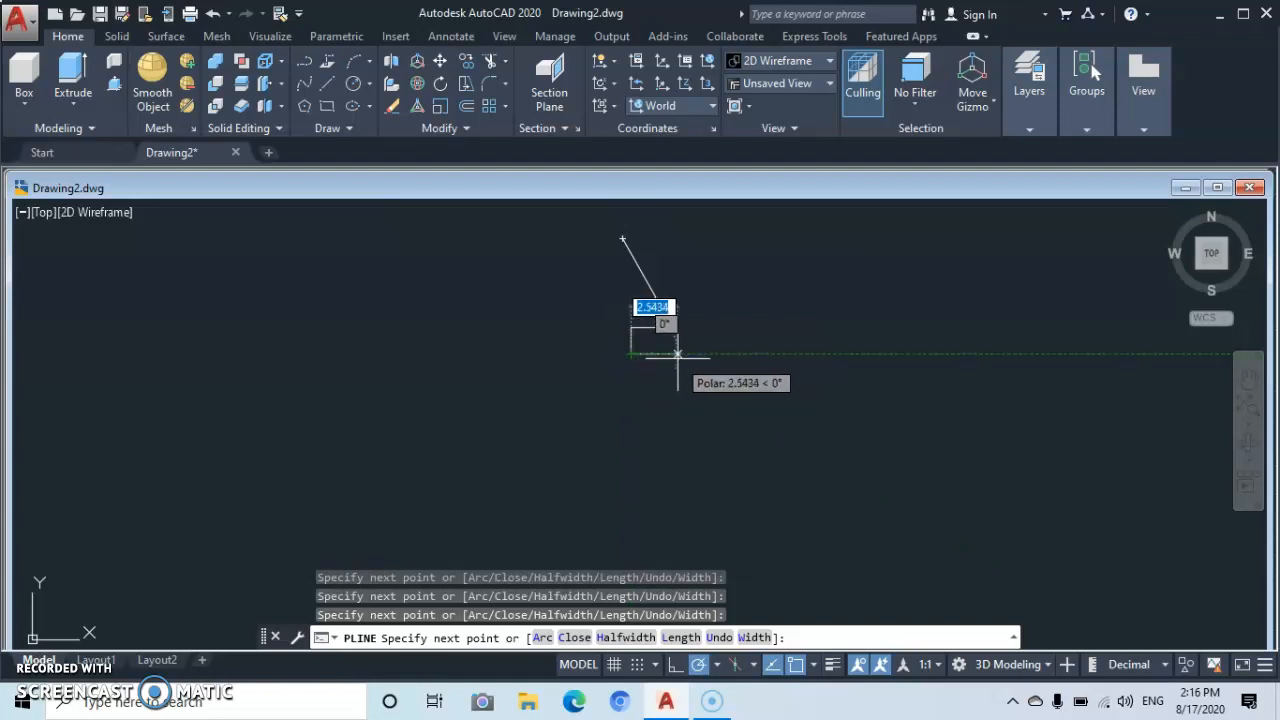
# Continue the polyline with a rectangular tab and a second notch below it, about 2.7 deep and 1.98 high, ending in an edge about 2.59 long.
pyautogui.click(680, 353)
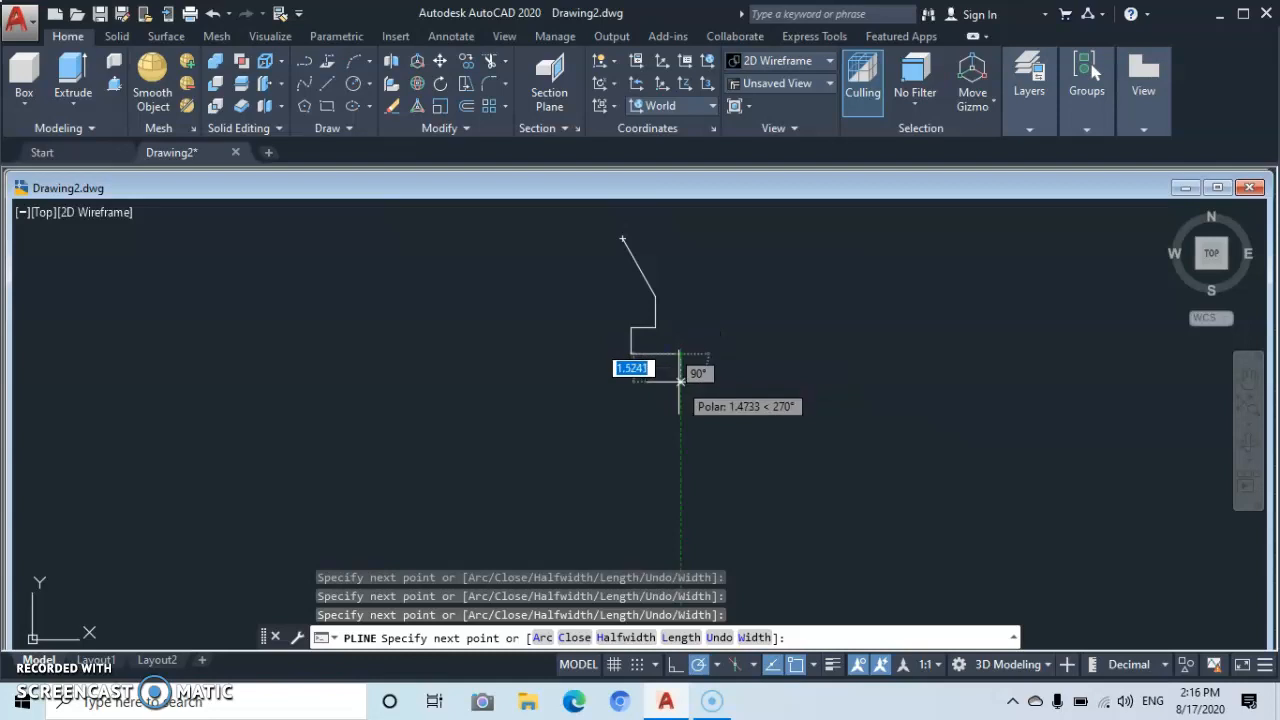
pyautogui.click(680, 383)
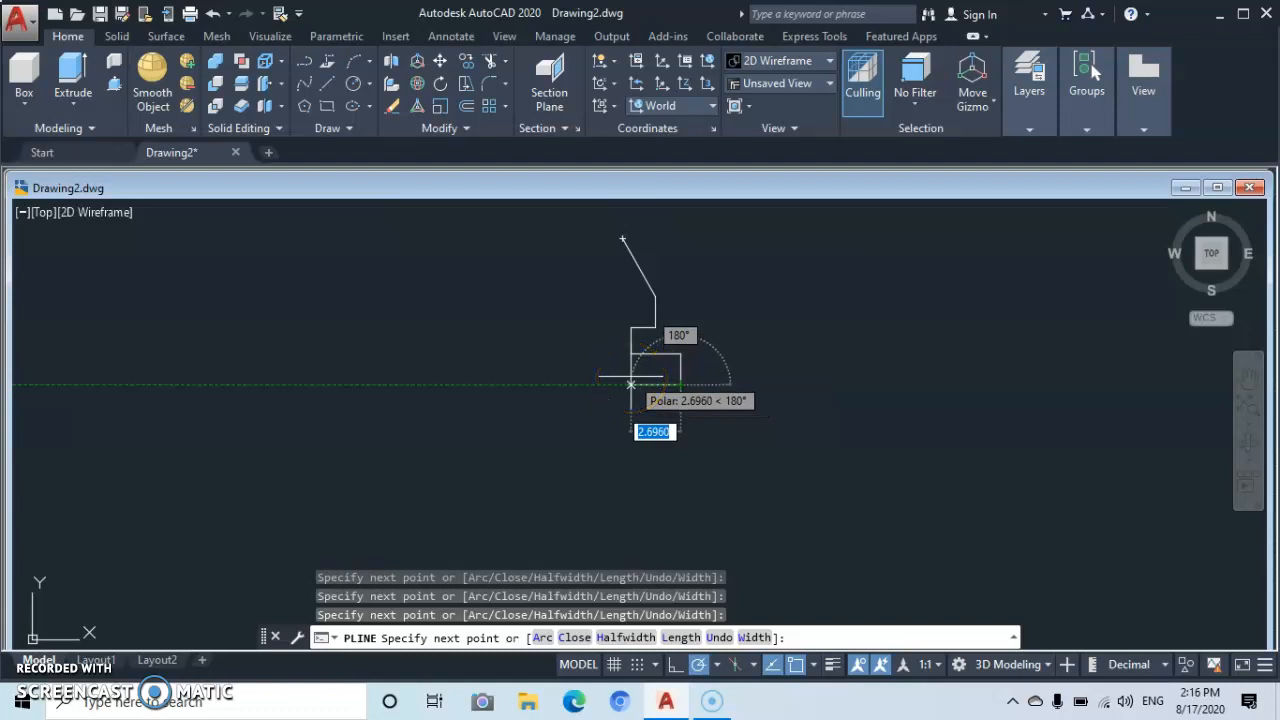
pyautogui.click(630, 384)
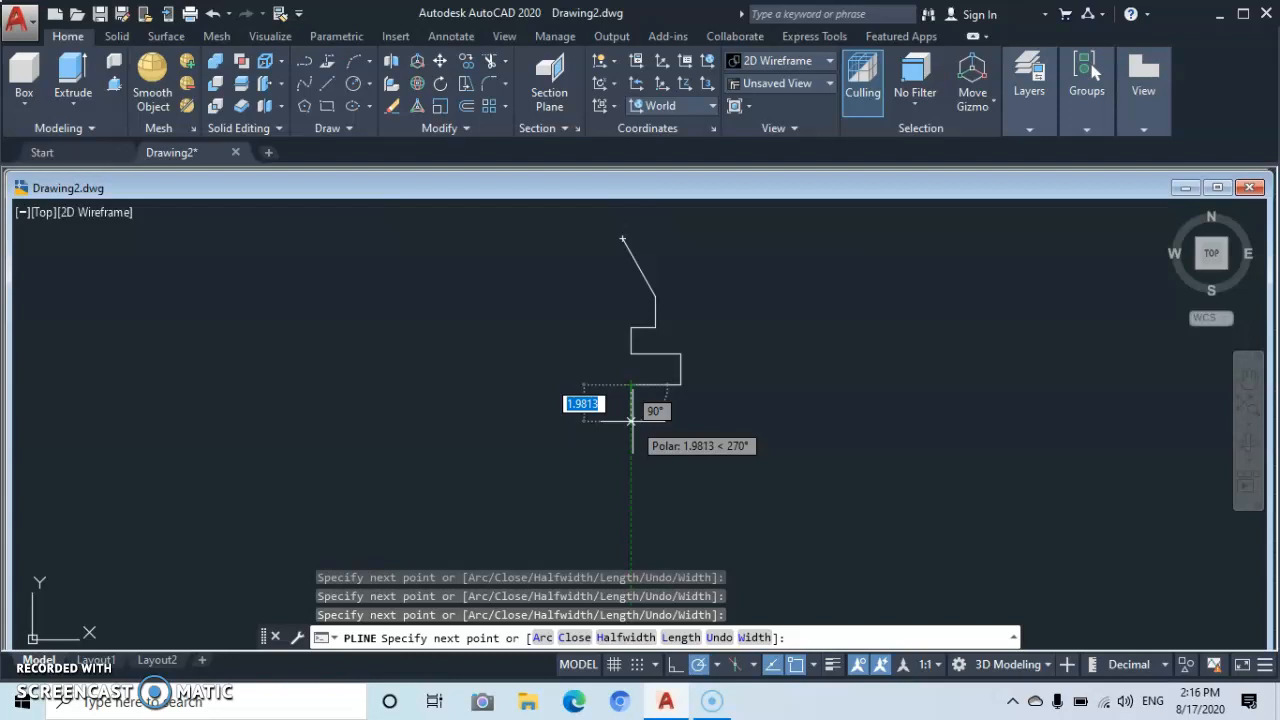
pyautogui.click(630, 420)
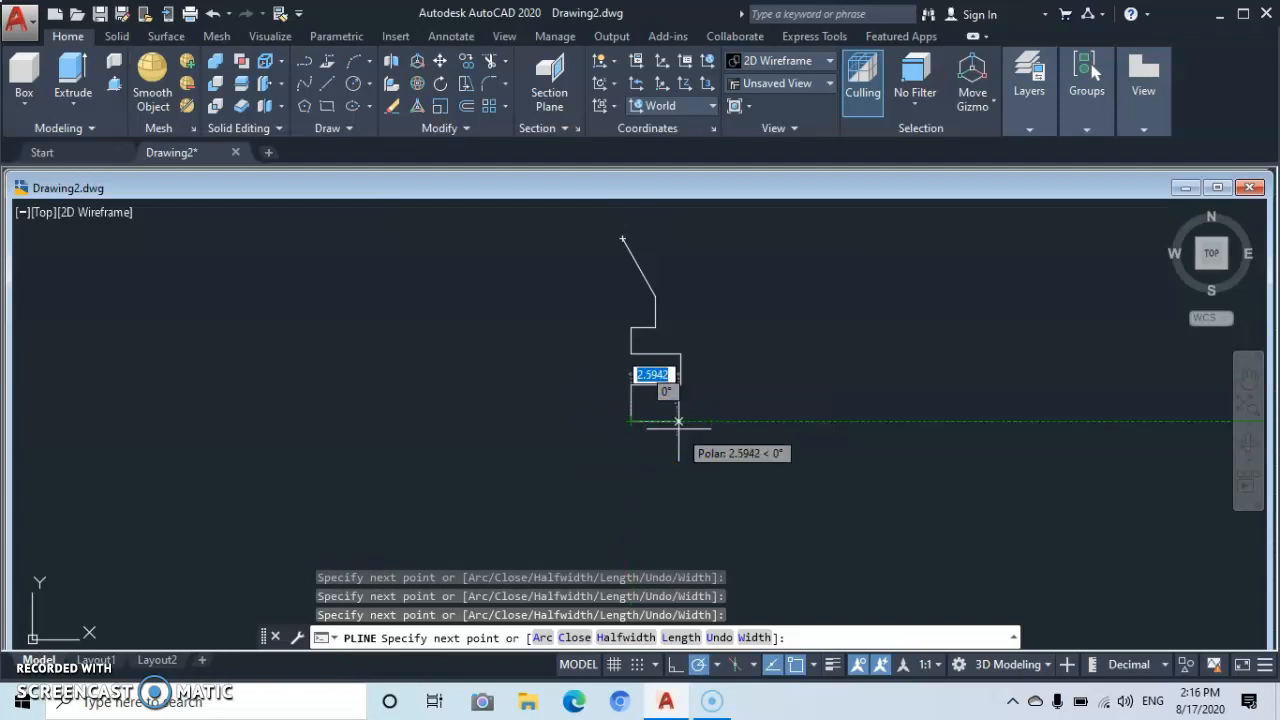
pyautogui.click(679, 421)
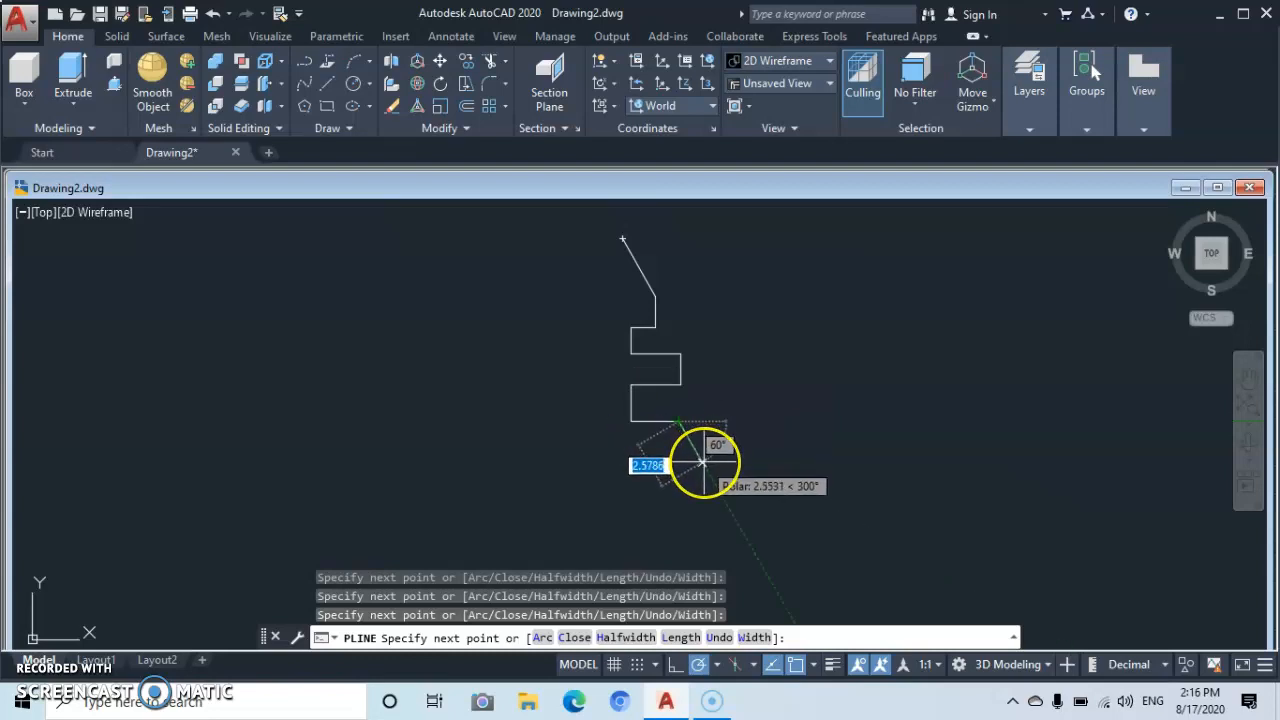
# Complete the profile with a slant about 2.55 long at 300°, a vertical edge about 2.28 long, a stepped base, and a vertical edge to the start point.
pyautogui.click(702, 461)
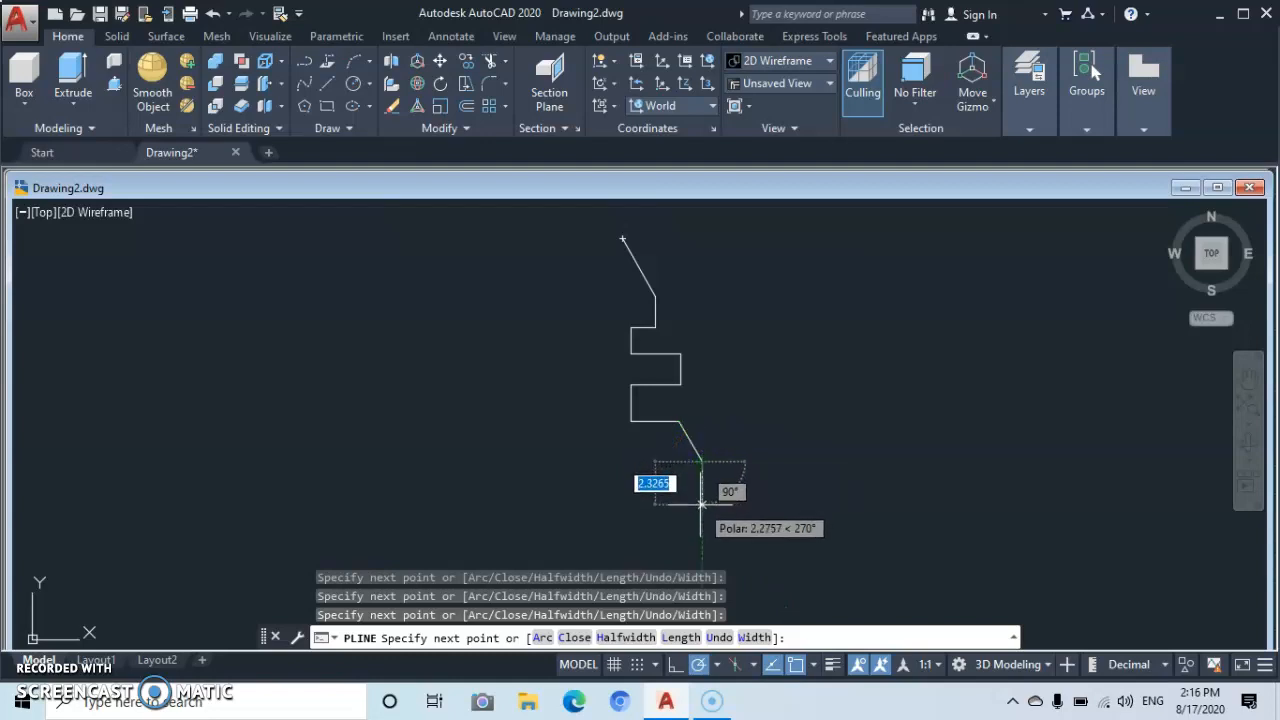
pyautogui.click(701, 504)
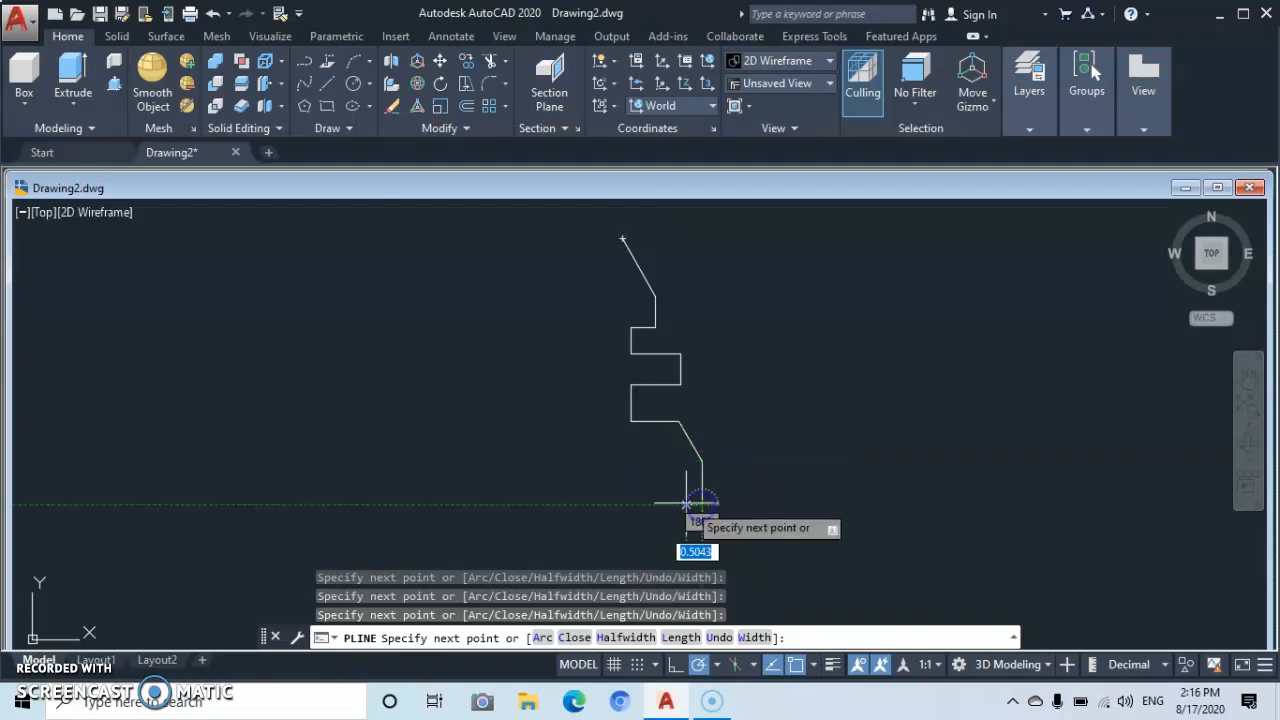
pyautogui.click(659, 504)
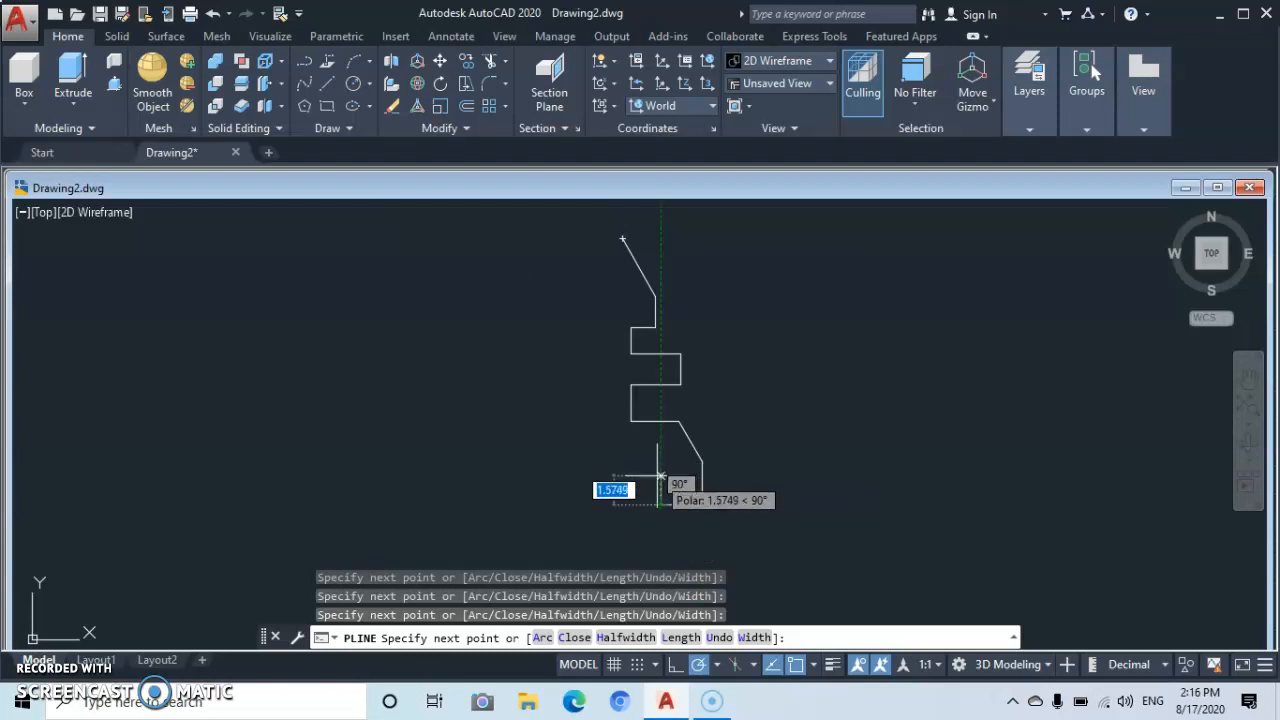
pyautogui.click(659, 479)
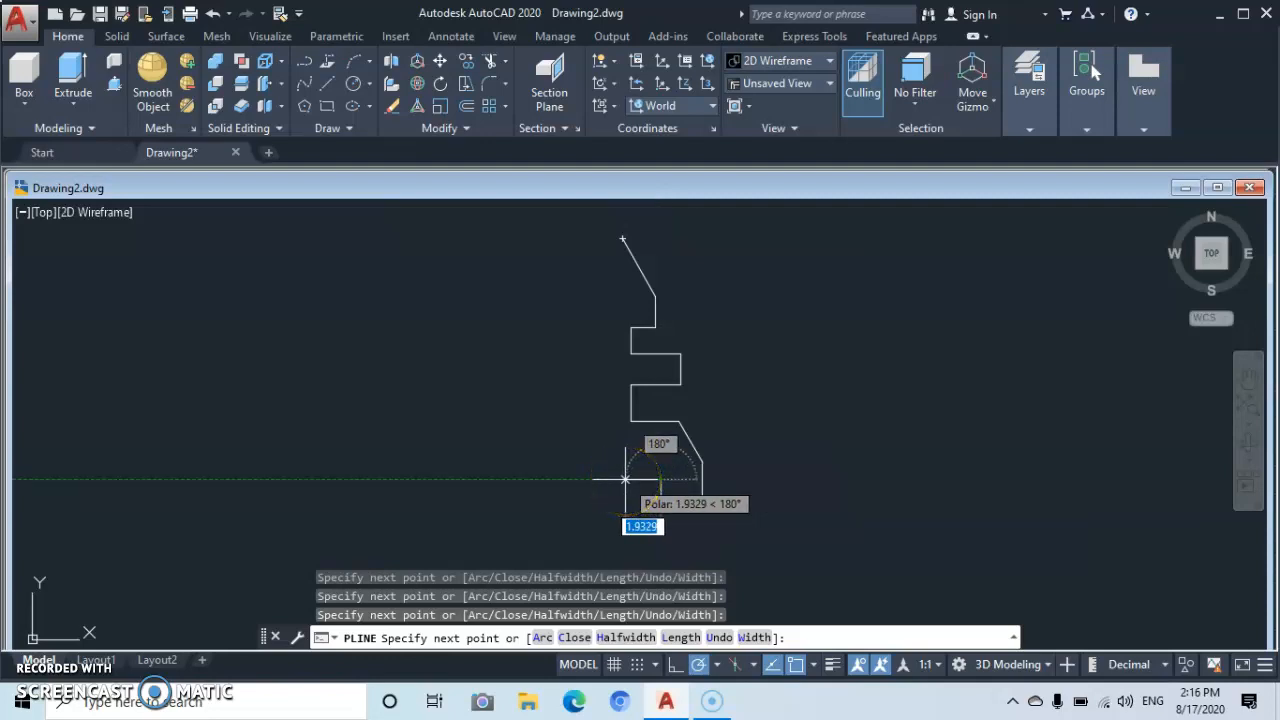
pyautogui.click(615, 479)
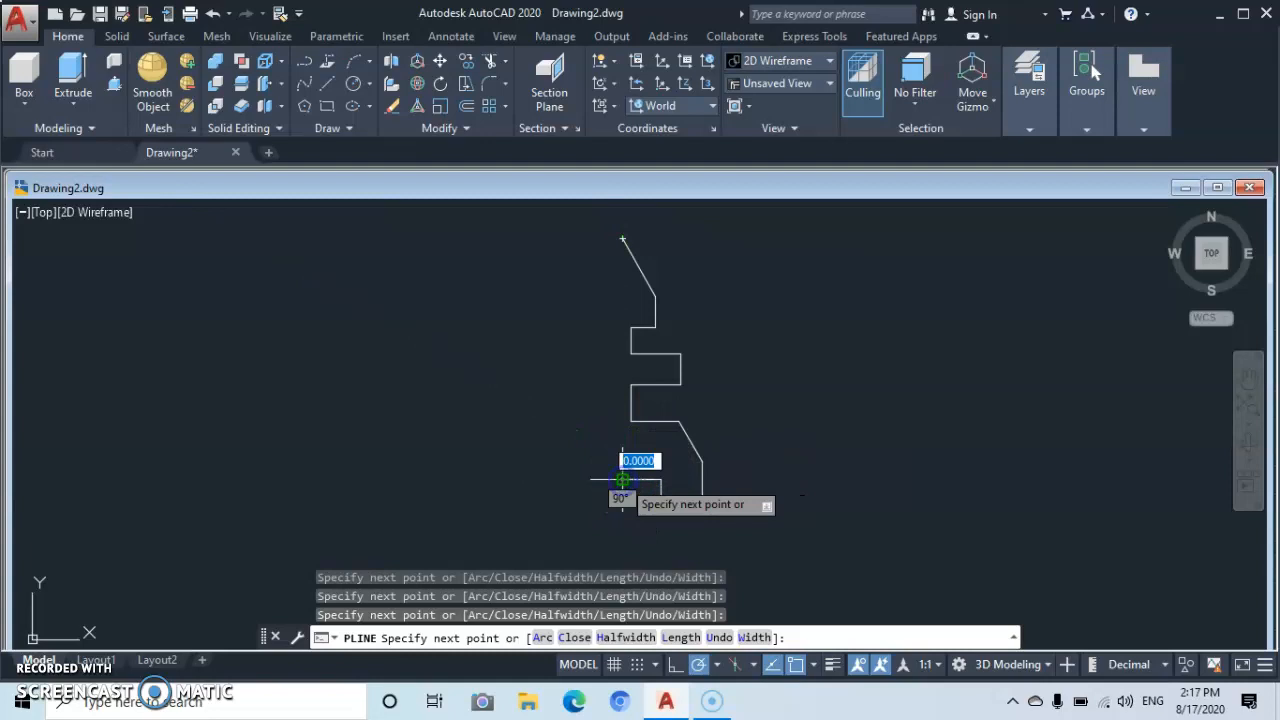
pyautogui.click(622, 240)
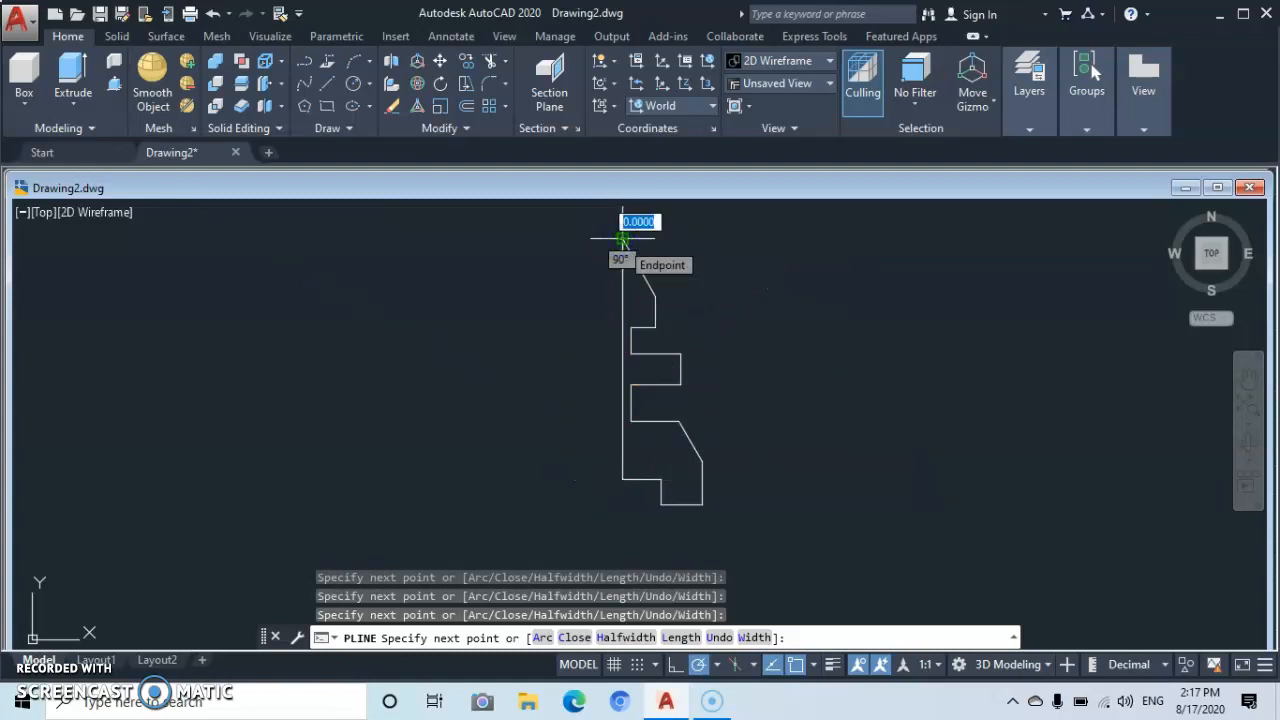
pyautogui.click(735, 223)
pyautogui.press('Escape')
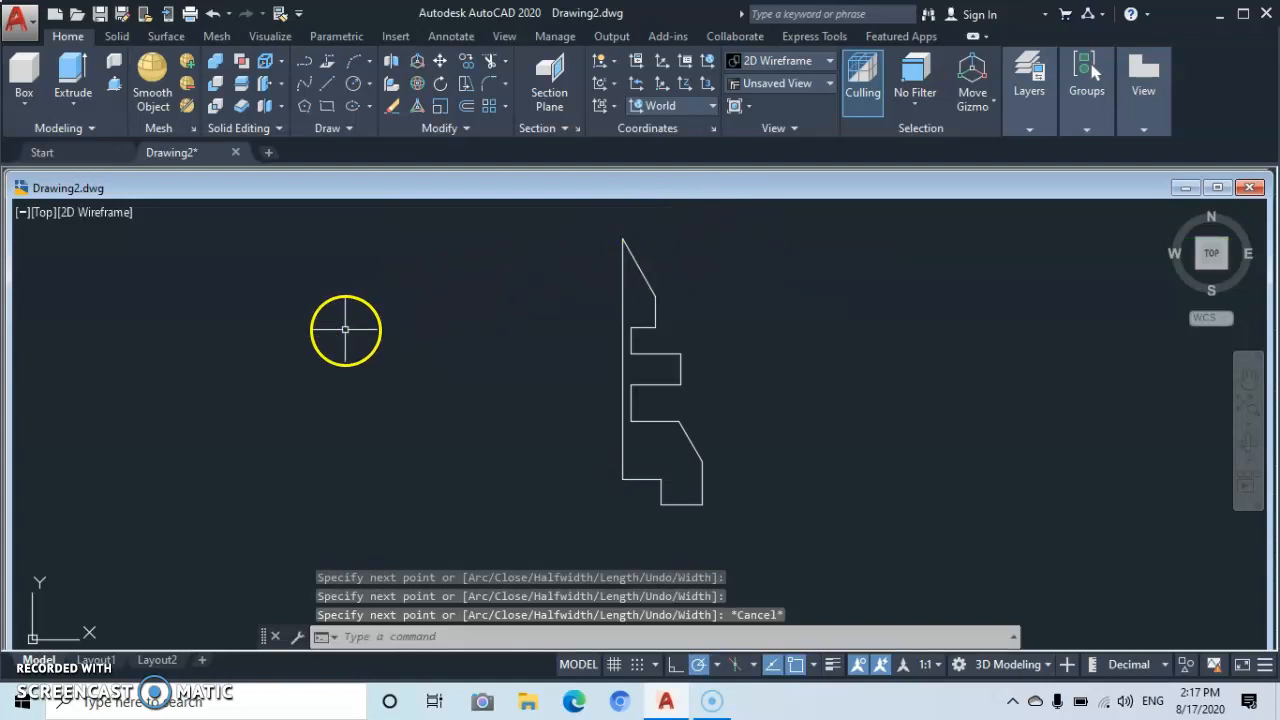
# Draw a separate vertical line about 14.43 long beside the profile's straight edge, spanning the profile's full height.
pyautogui.click(326, 88)
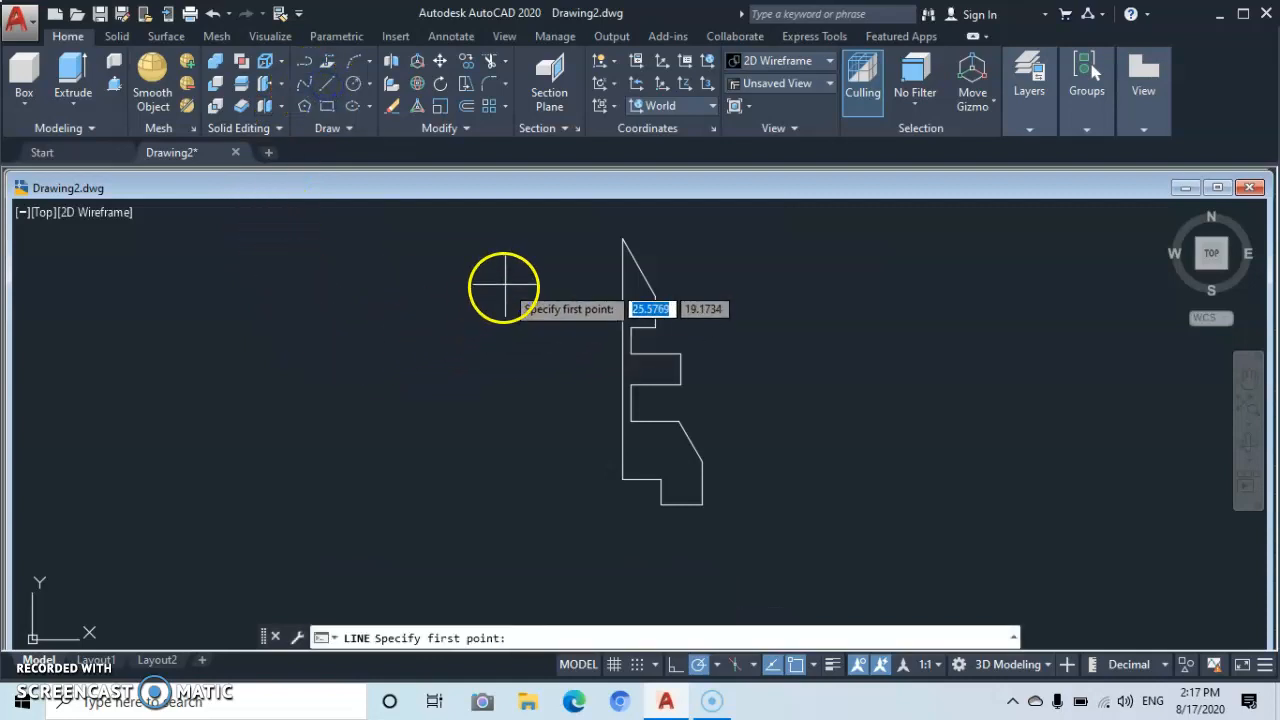
pyautogui.click(592, 238)
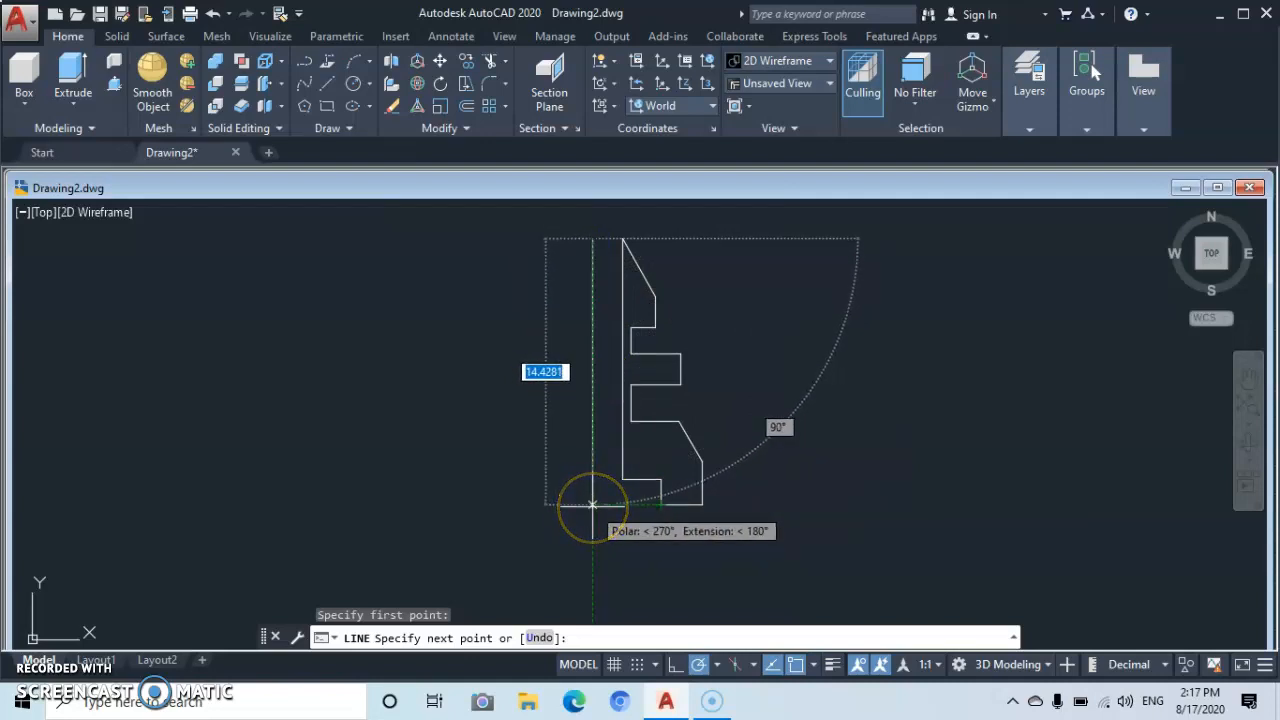
pyautogui.click(593, 505)
pyautogui.click(593, 505)
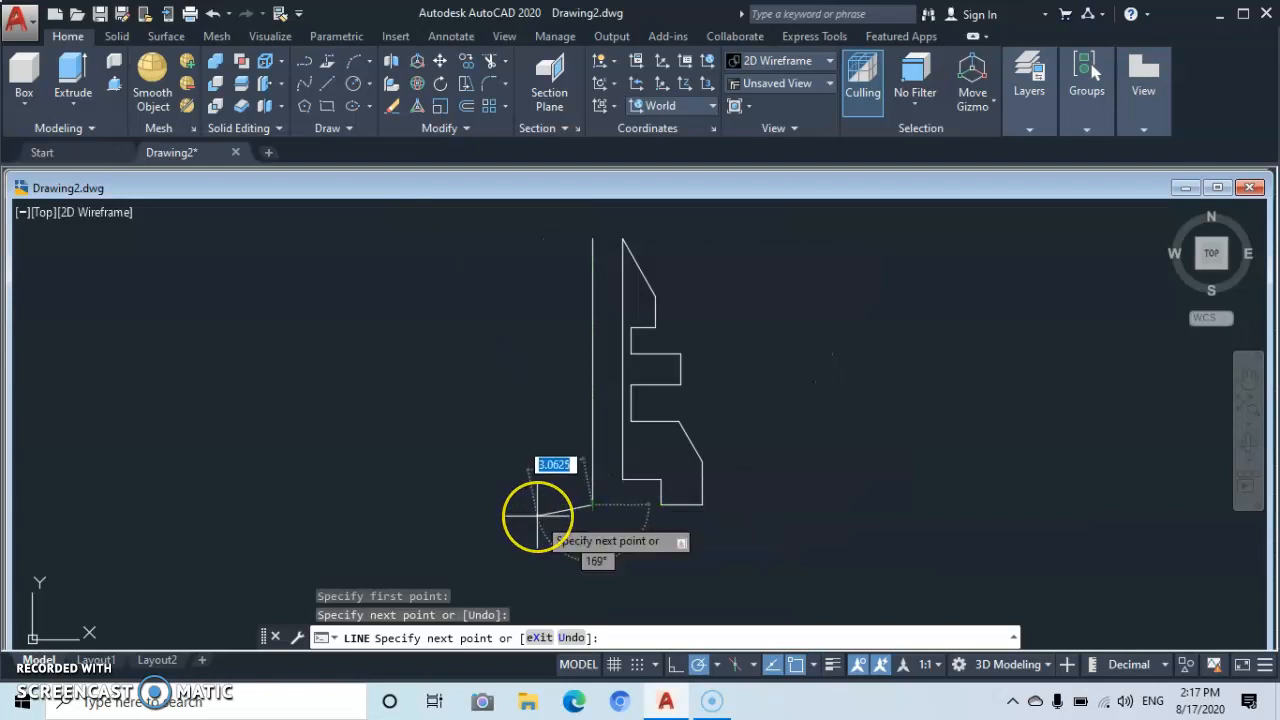
pyautogui.press('Escape')
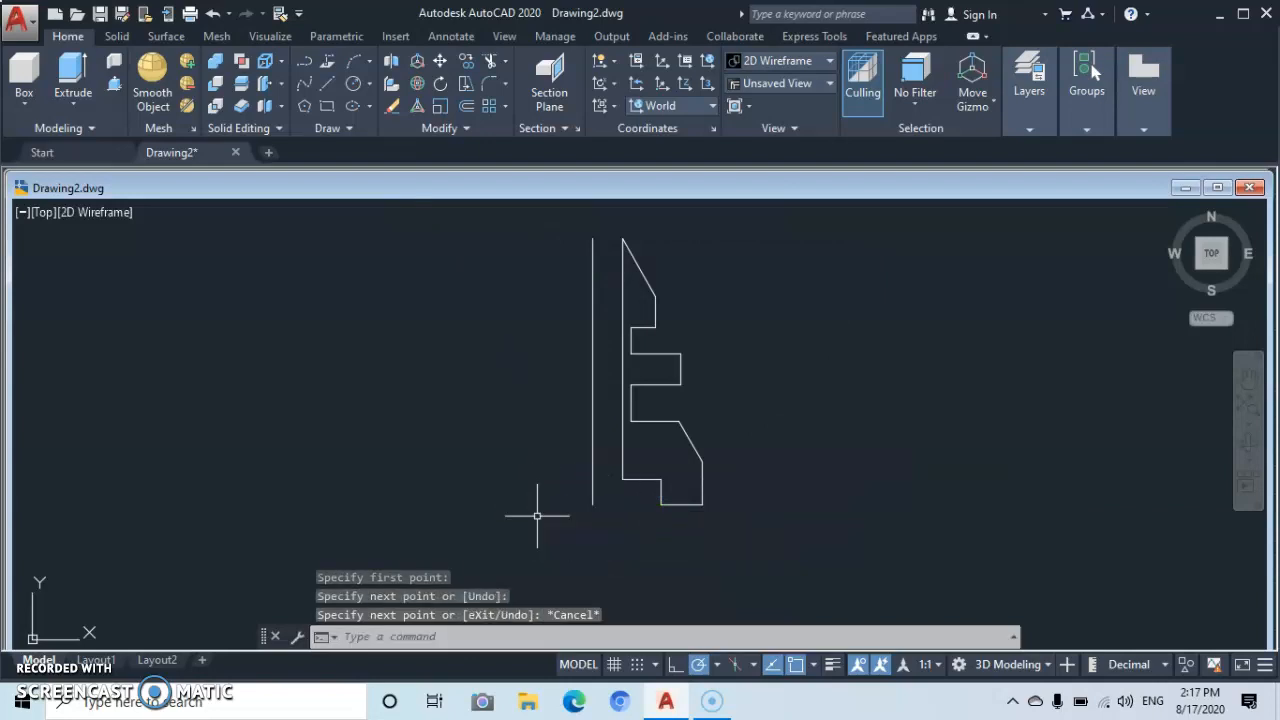
# Switch the drawing from the top view to the home 3D view with parallel projection.
pyautogui.moveTo(1173, 221)
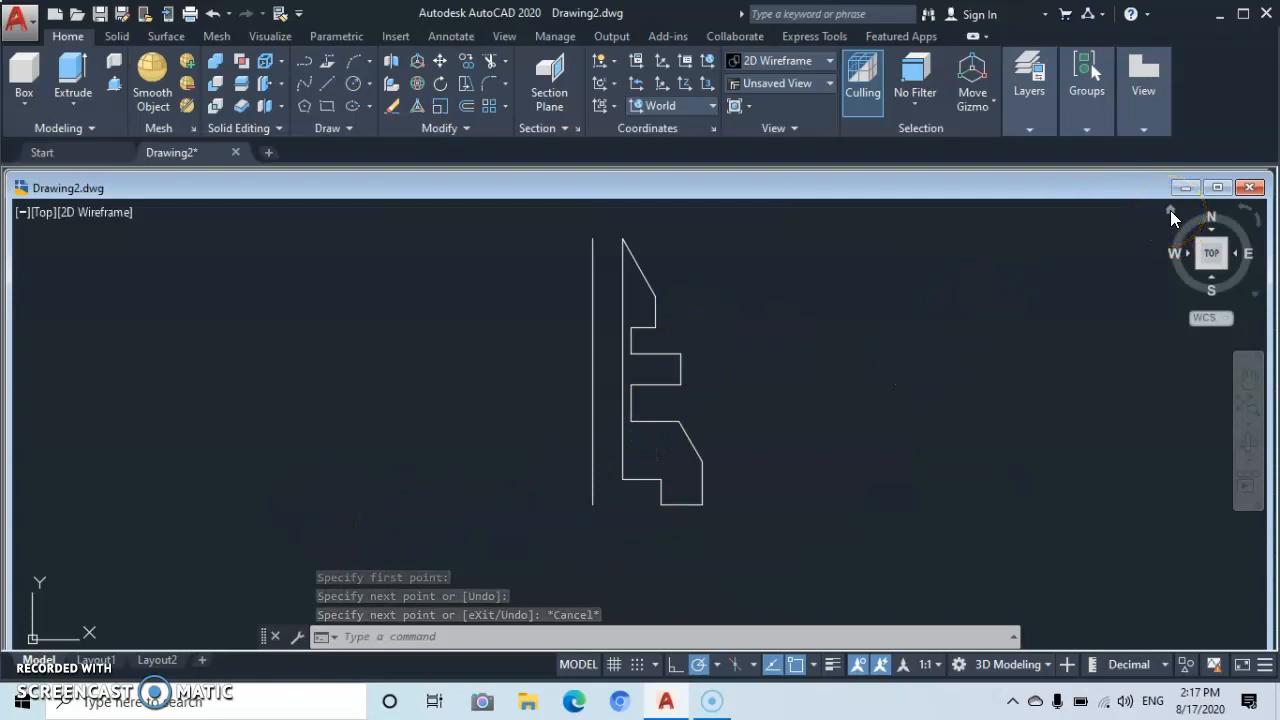
pyautogui.click(1171, 212)
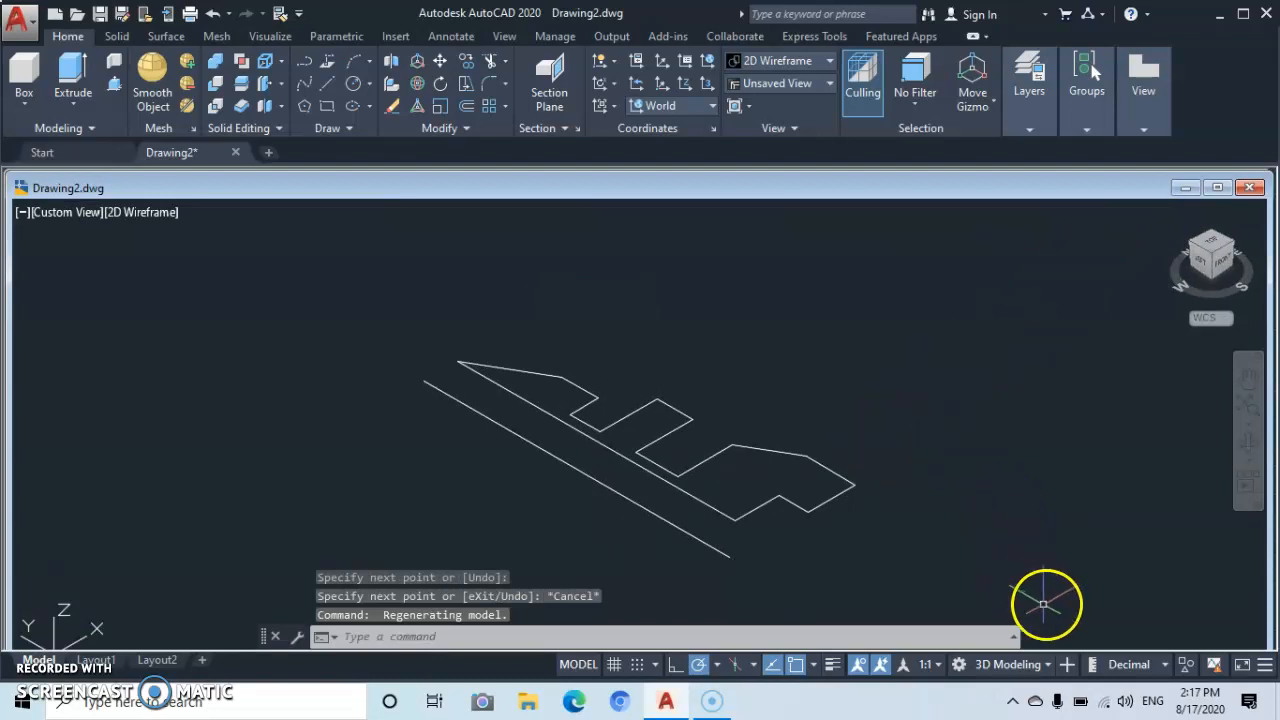
pyautogui.click(1048, 664)
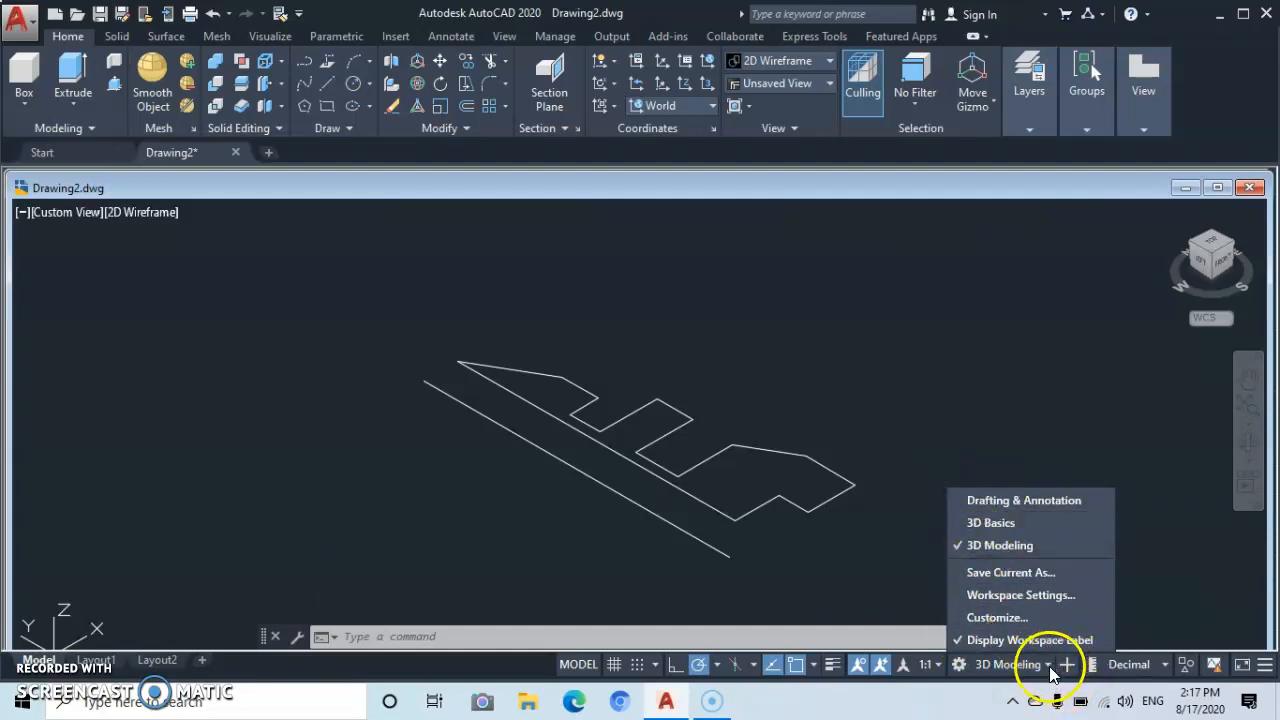
pyautogui.click(1005, 452)
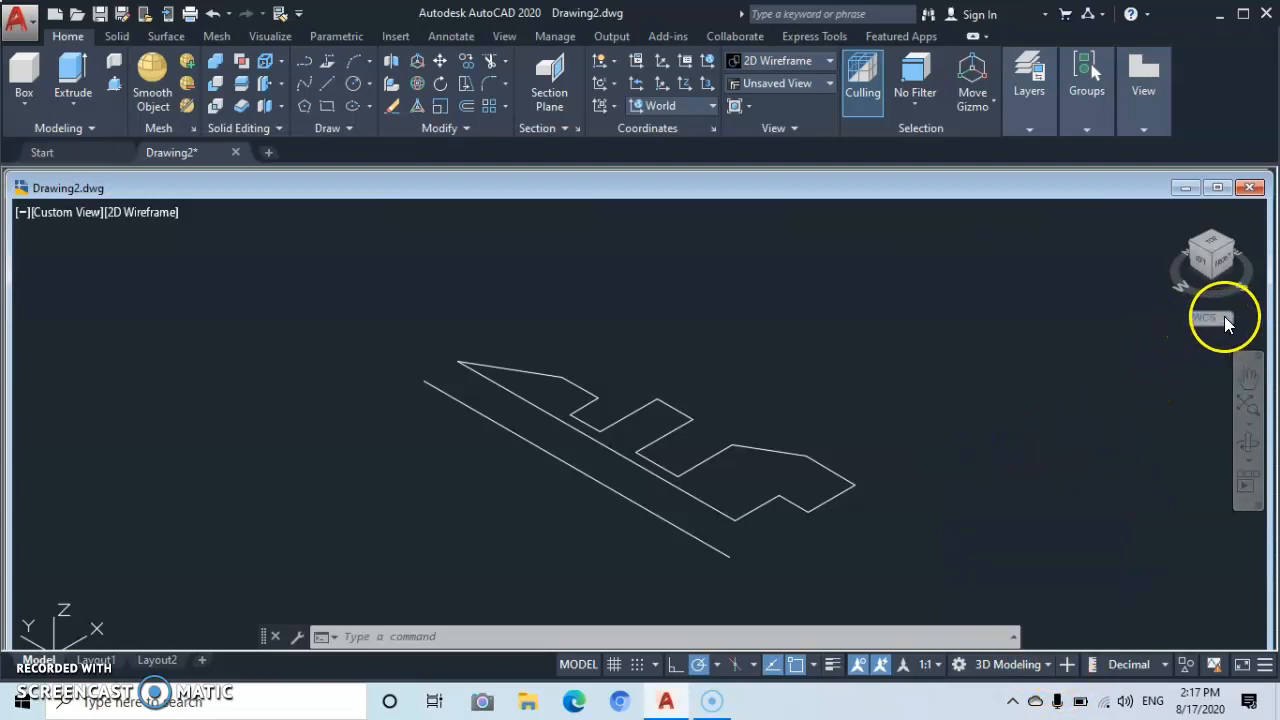
pyautogui.rightClick(1226, 319)
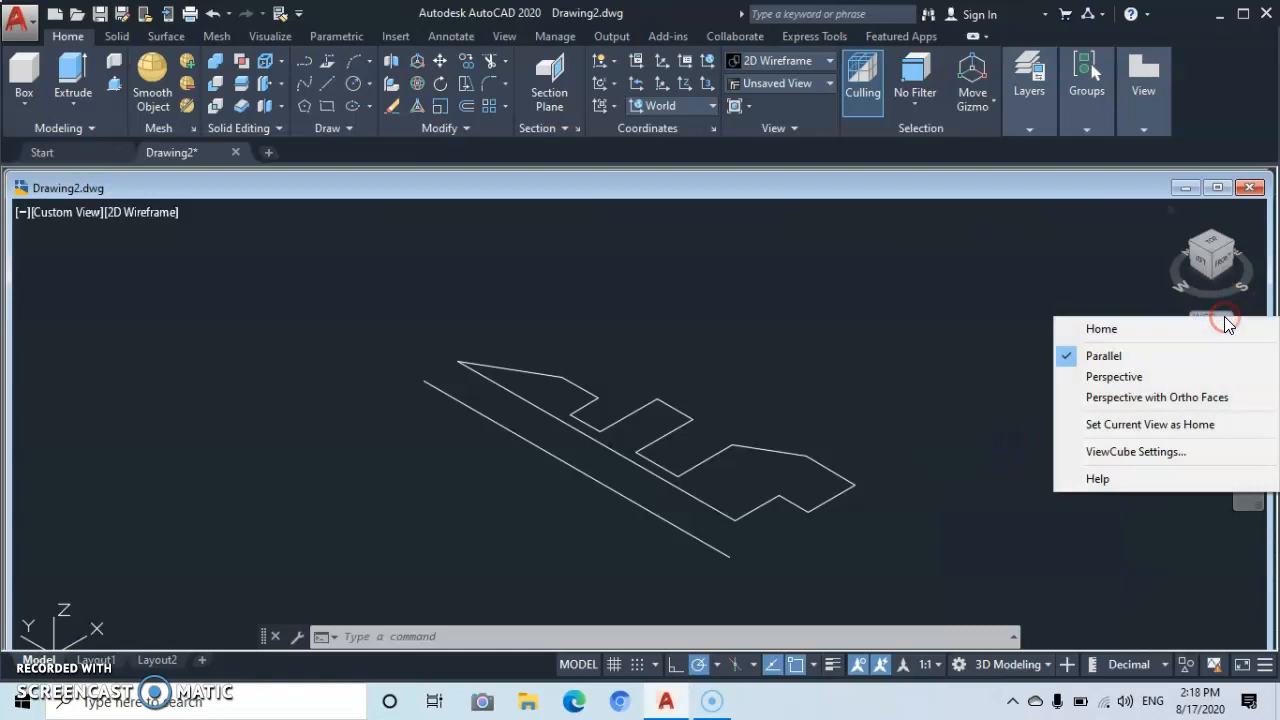
pyautogui.click(1124, 362)
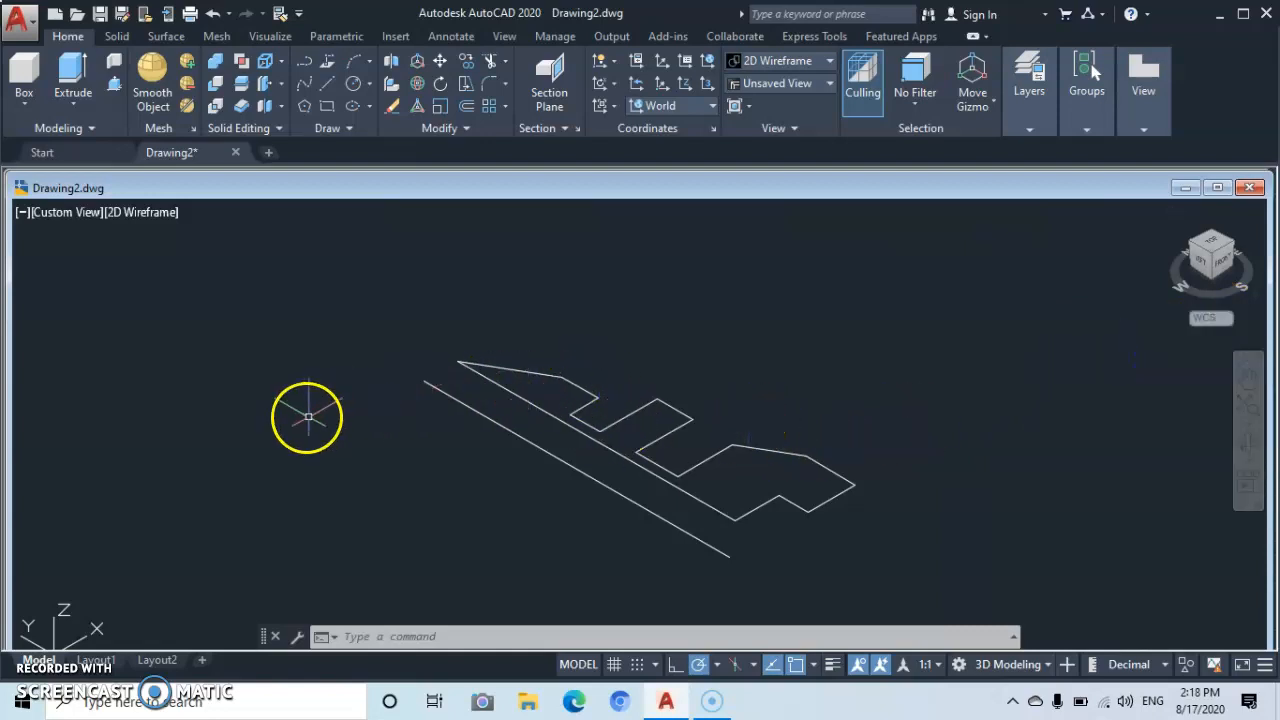
# Revolve the closed stepped profile 360° into a solid, using the separate line as the axis object.
pyautogui.click(72, 103)
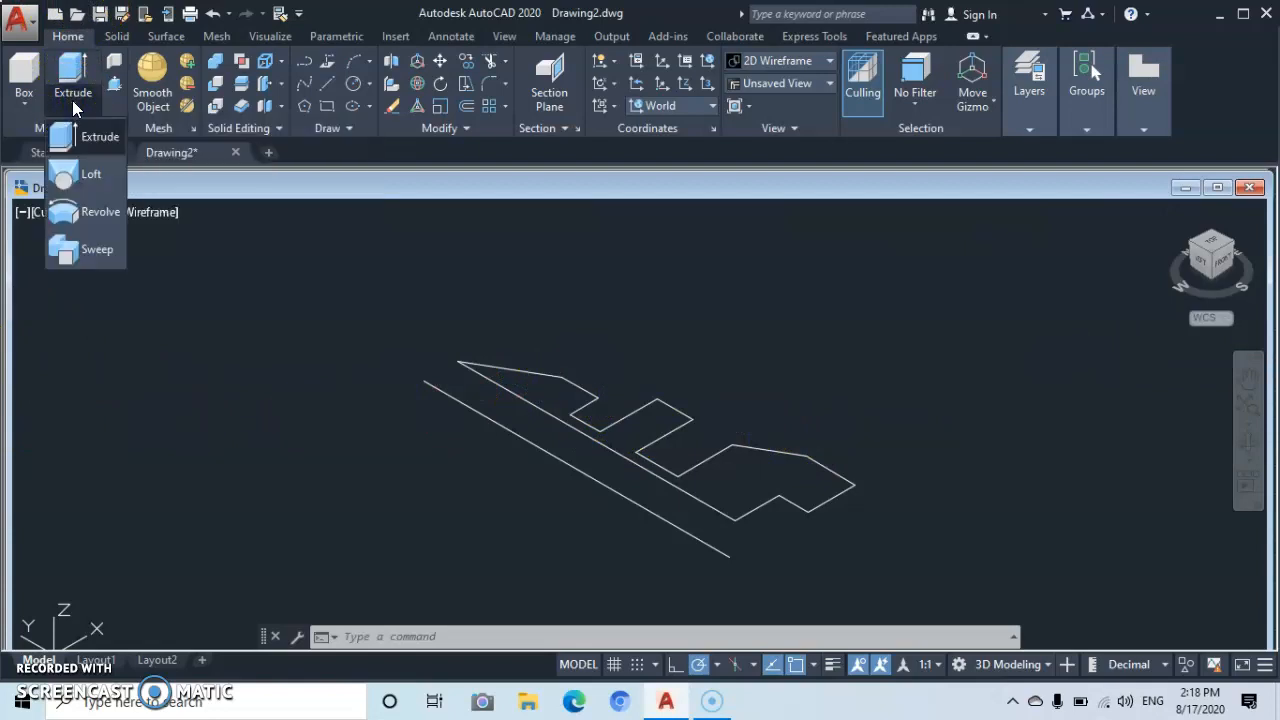
pyautogui.click(76, 215)
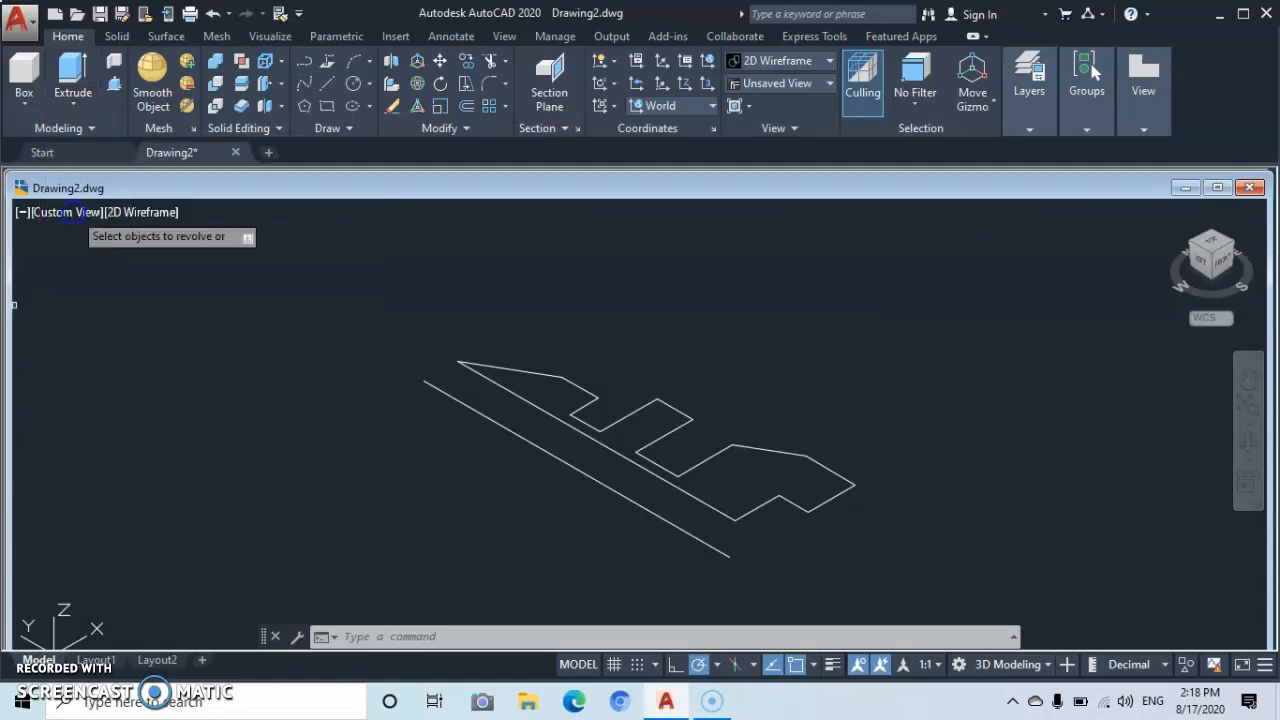
pyautogui.click(460, 362)
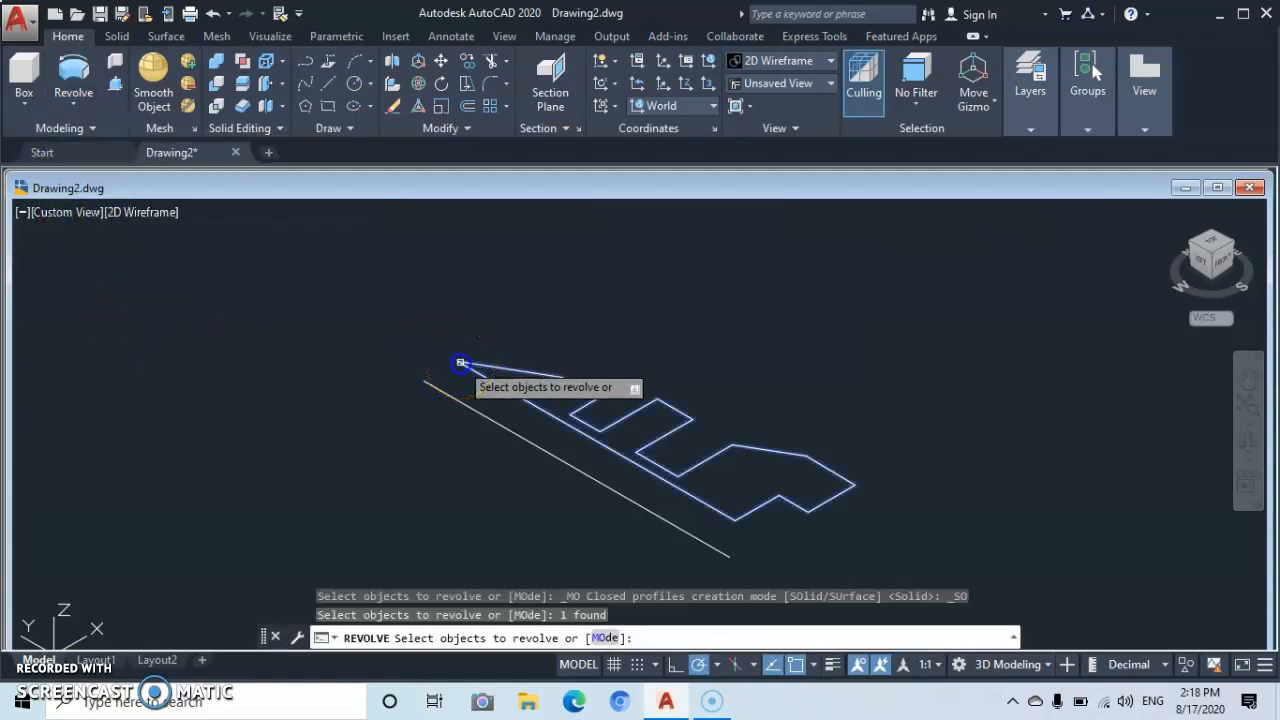
pyautogui.click(379, 339)
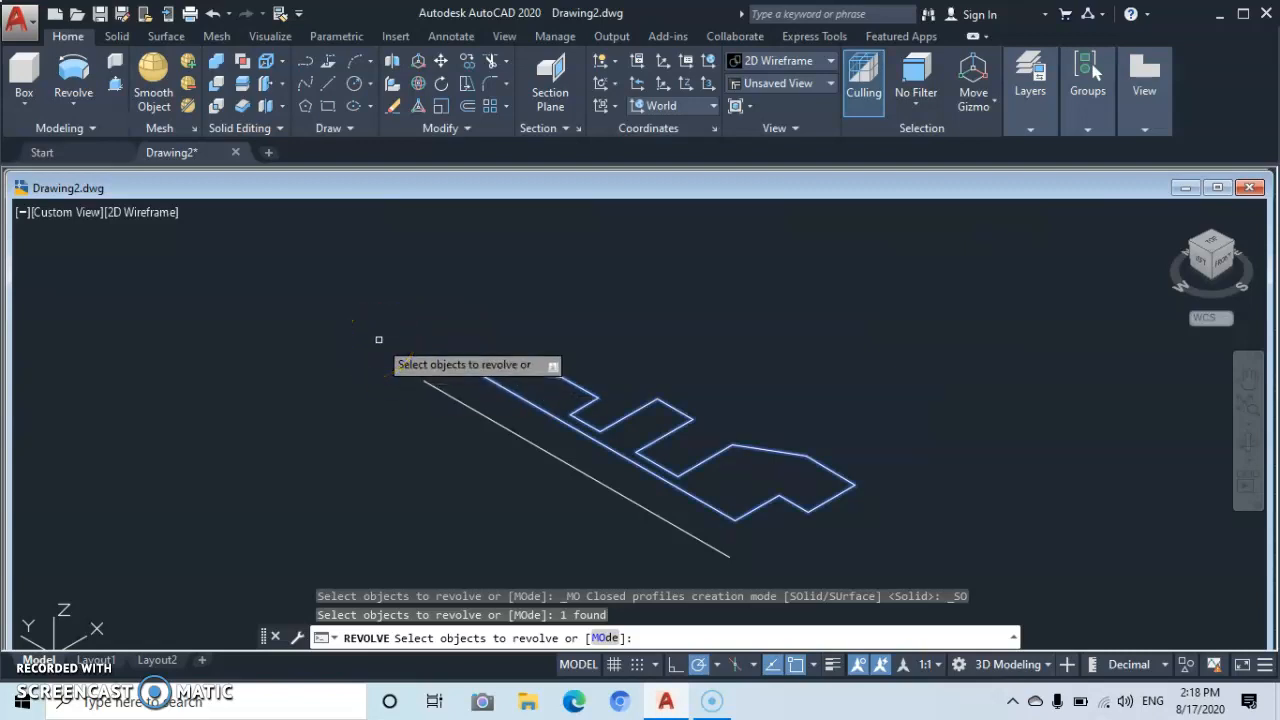
pyautogui.press('Return')
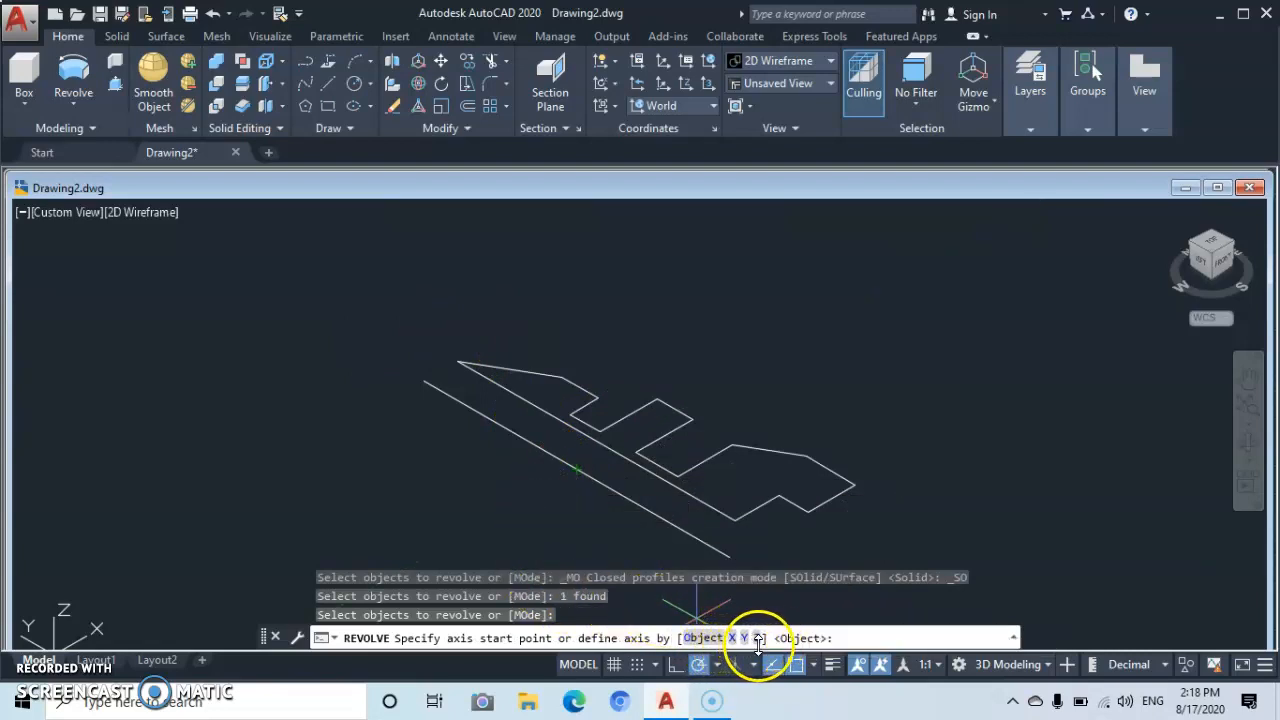
pyautogui.click(697, 637)
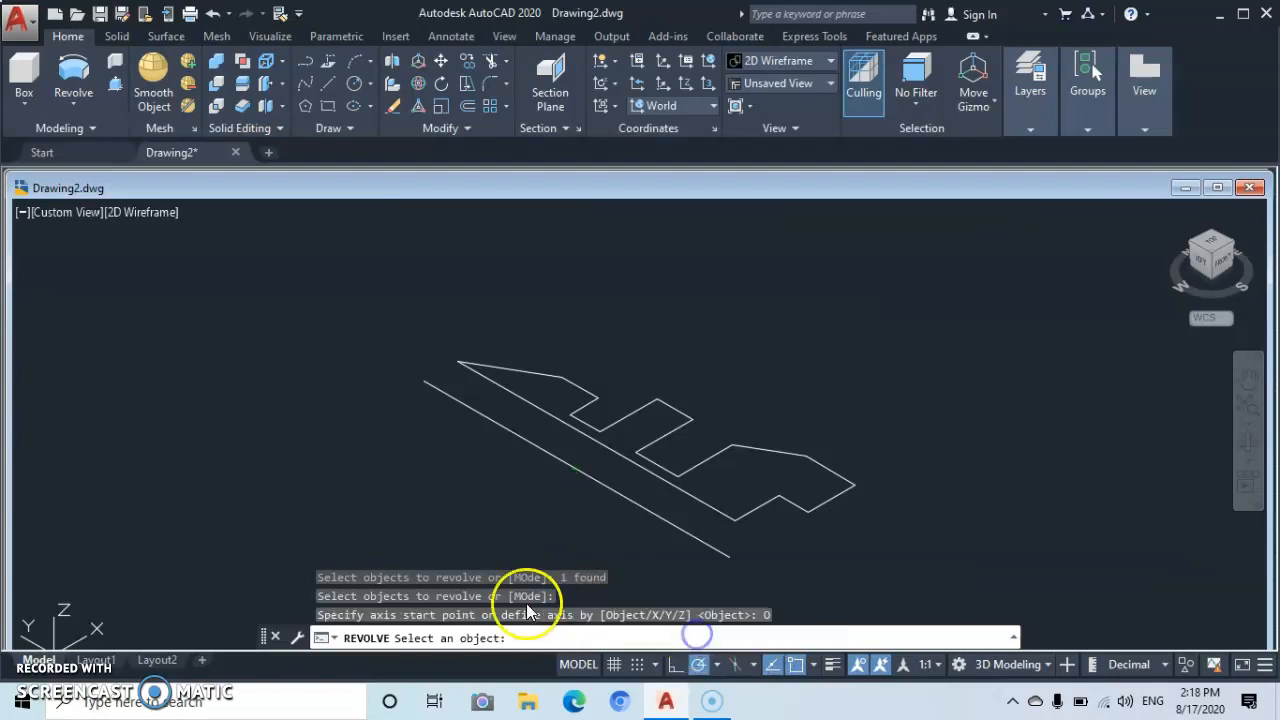
pyautogui.click(551, 456)
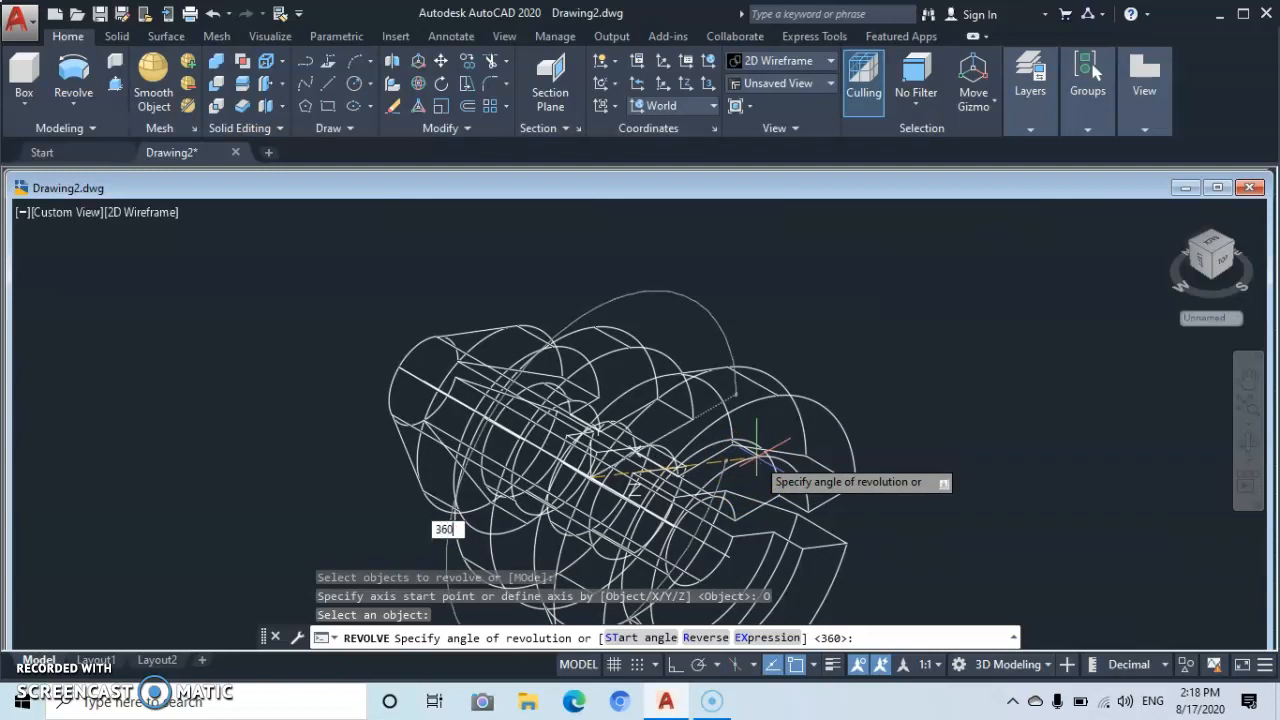
pyautogui.press('Return')
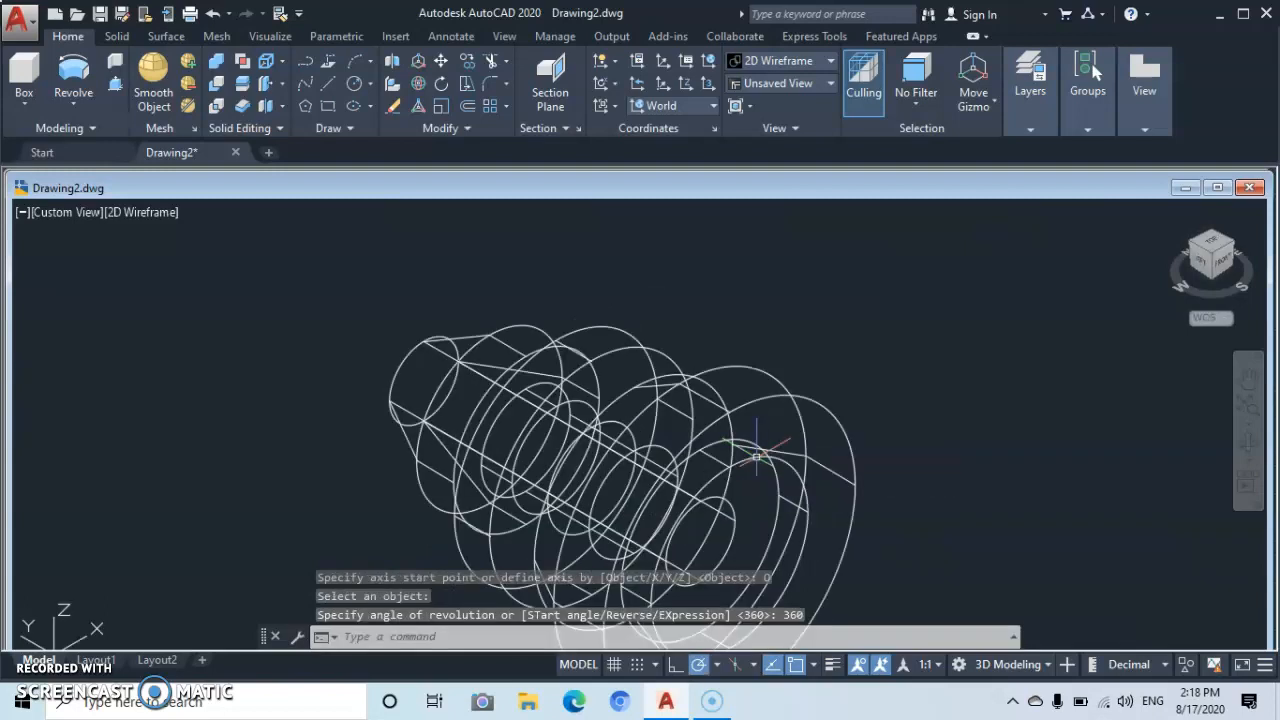
# Display the revolved solid in the Realistic visual style and orbit it slightly to inspect its shape.
pyautogui.moveTo(737, 466); pyautogui.dragTo(720, 400, button='middle')
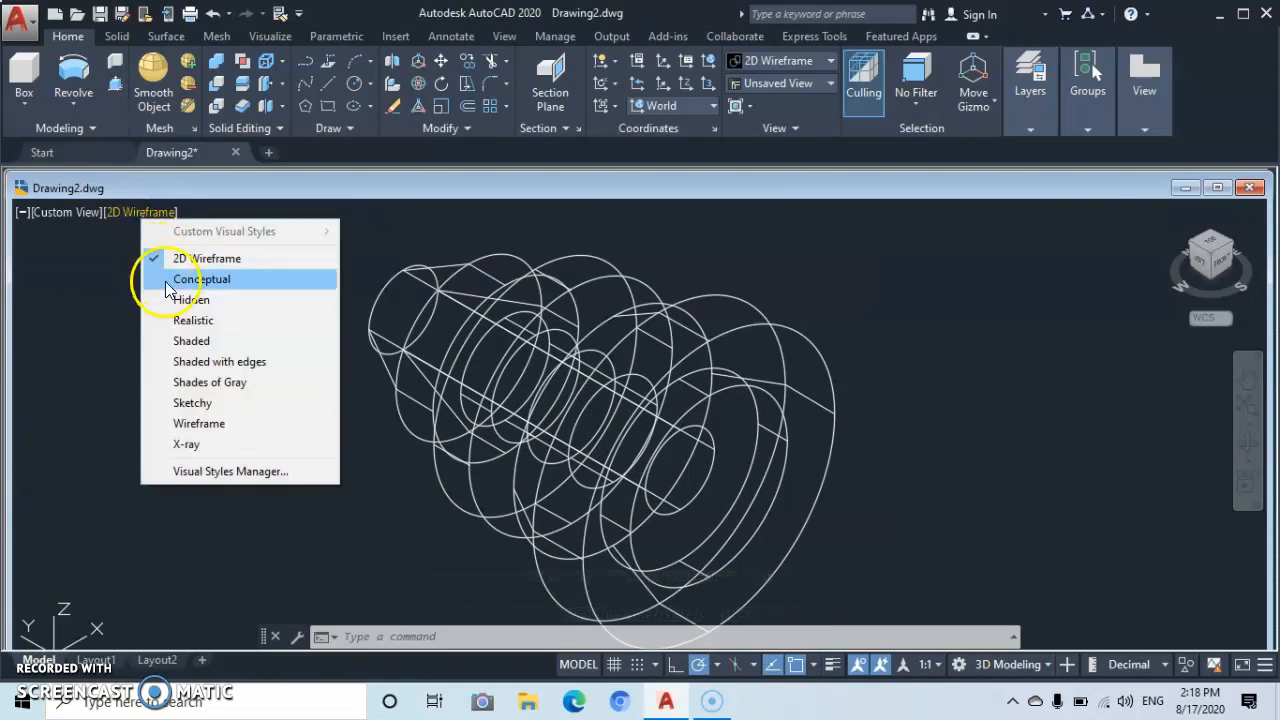
pyautogui.click(180, 322)
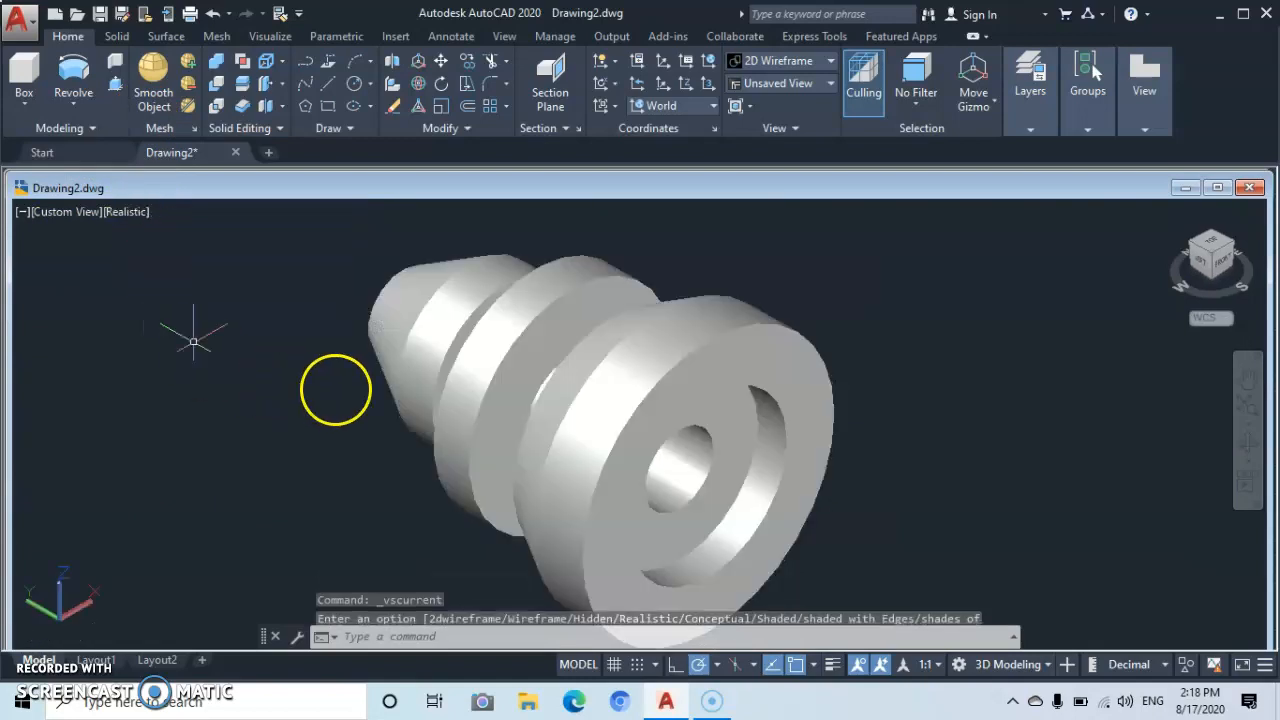
pyautogui.click(1249, 440)
pyautogui.moveTo(736, 525); pyautogui.dragTo(737, 551)
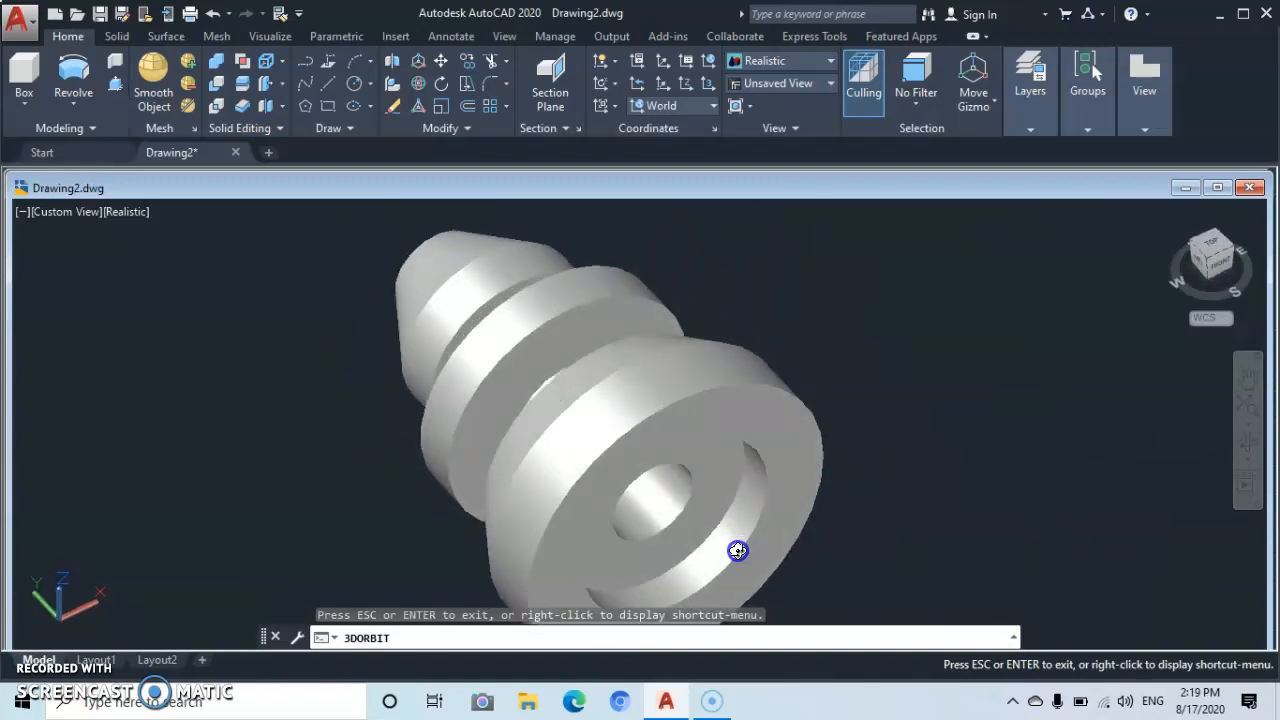
pyautogui.rightClick(910, 518)
pyautogui.click(952, 172)
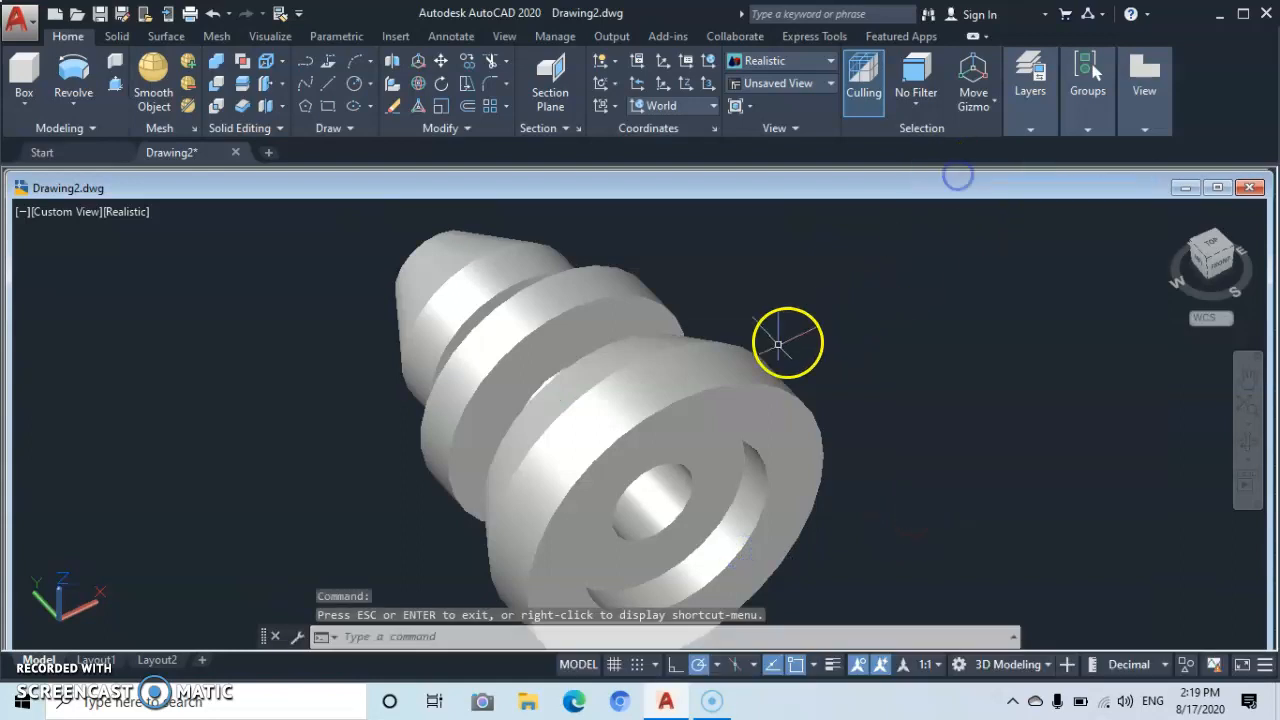
# Undo the orbit, the Realistic visual style and the revolve, back to the flat profile and axis line.
pyautogui.click(212, 14)
pyautogui.click(212, 14)
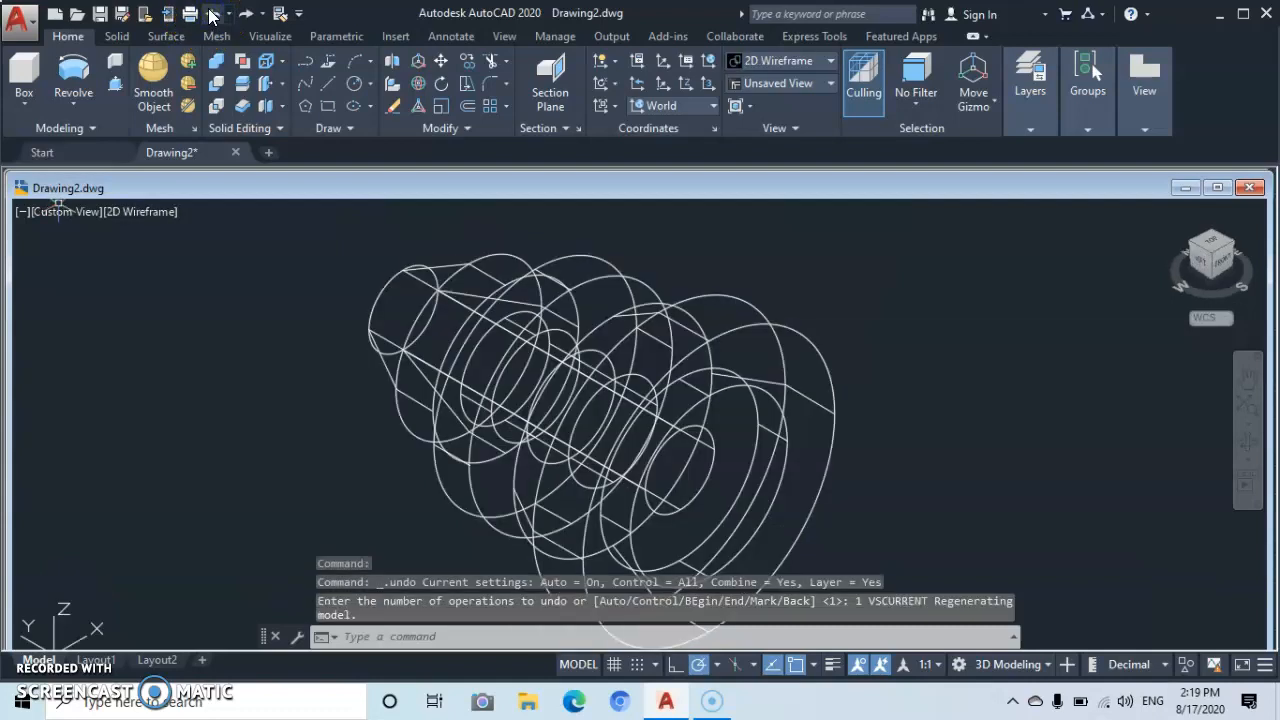
pyautogui.click(212, 14)
pyautogui.click(212, 14)
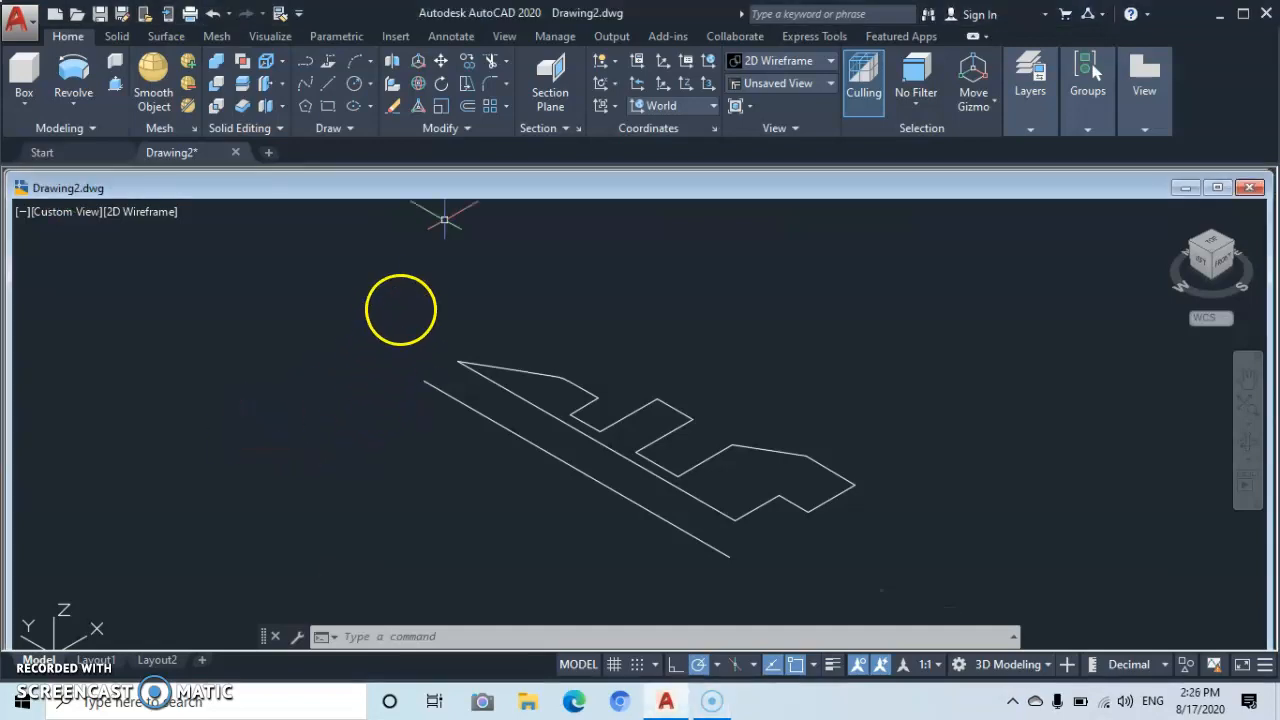
# Fillet the profile with radius 1 in multiple mode at the outer corner before the first notch and the notch's inner corner beside the tab.
pyautogui.click(494, 85)
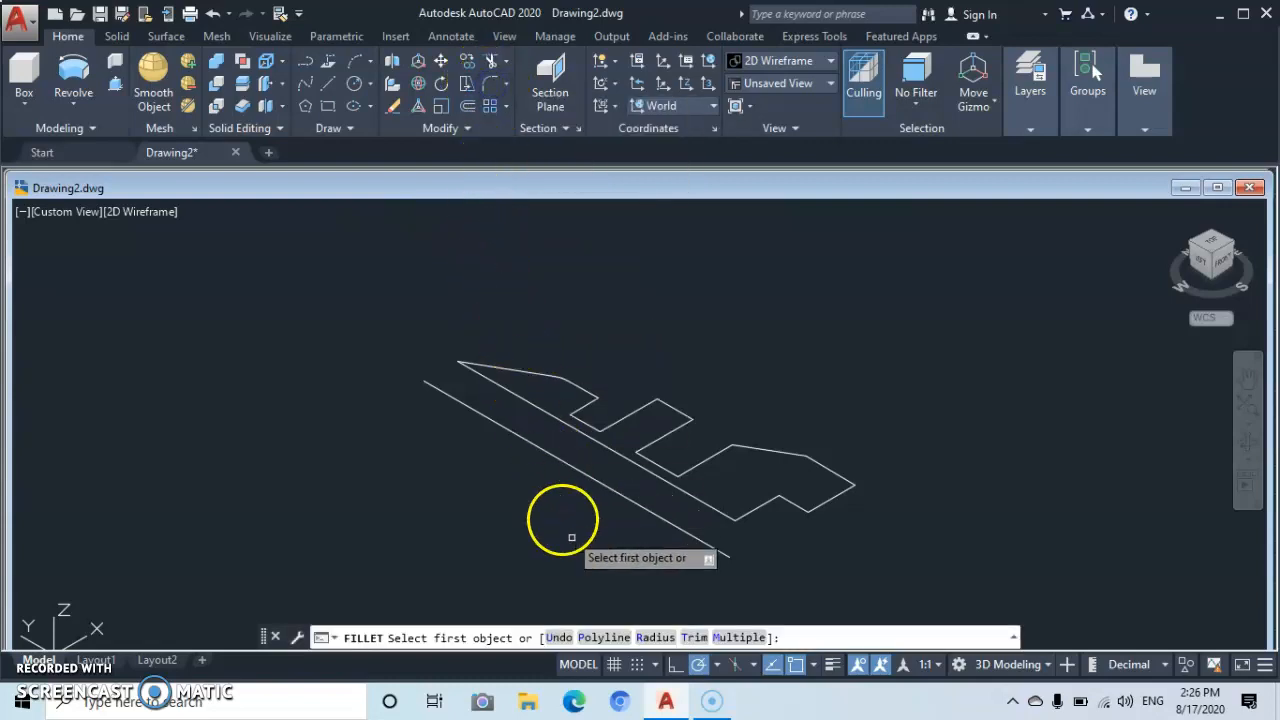
pyautogui.click(656, 638)
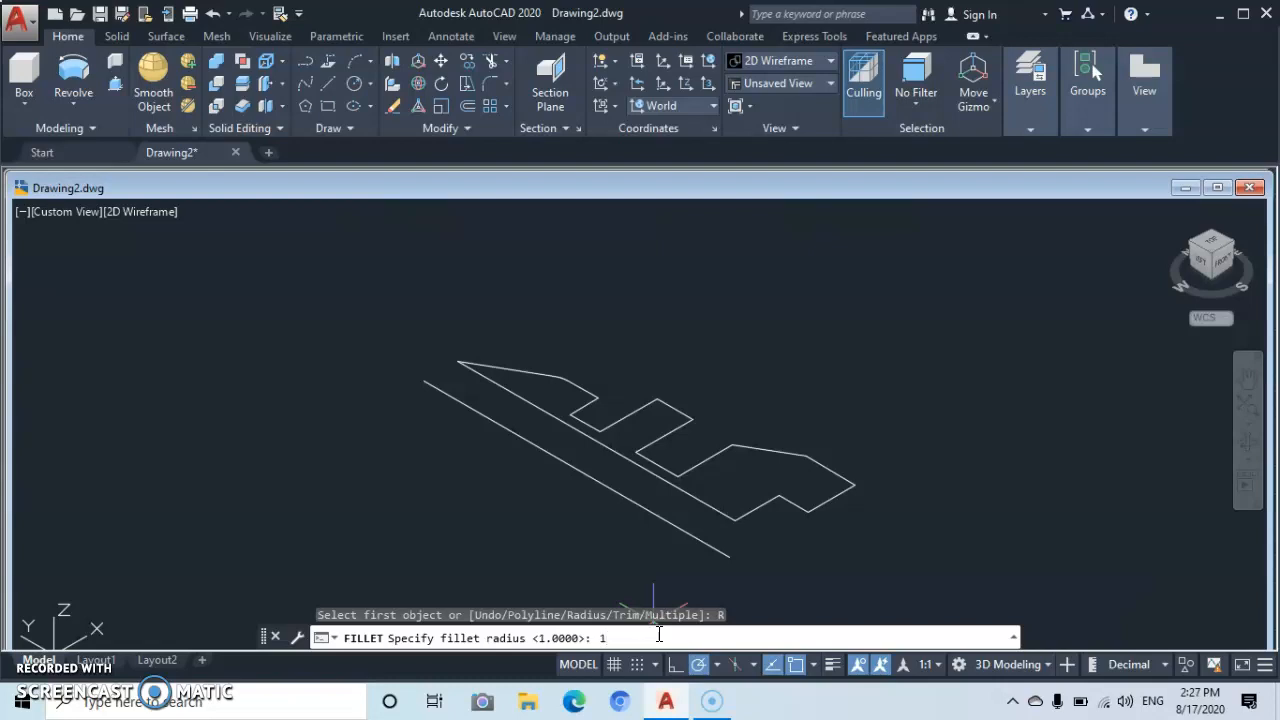
pyautogui.write('1')
pyautogui.press('Return')
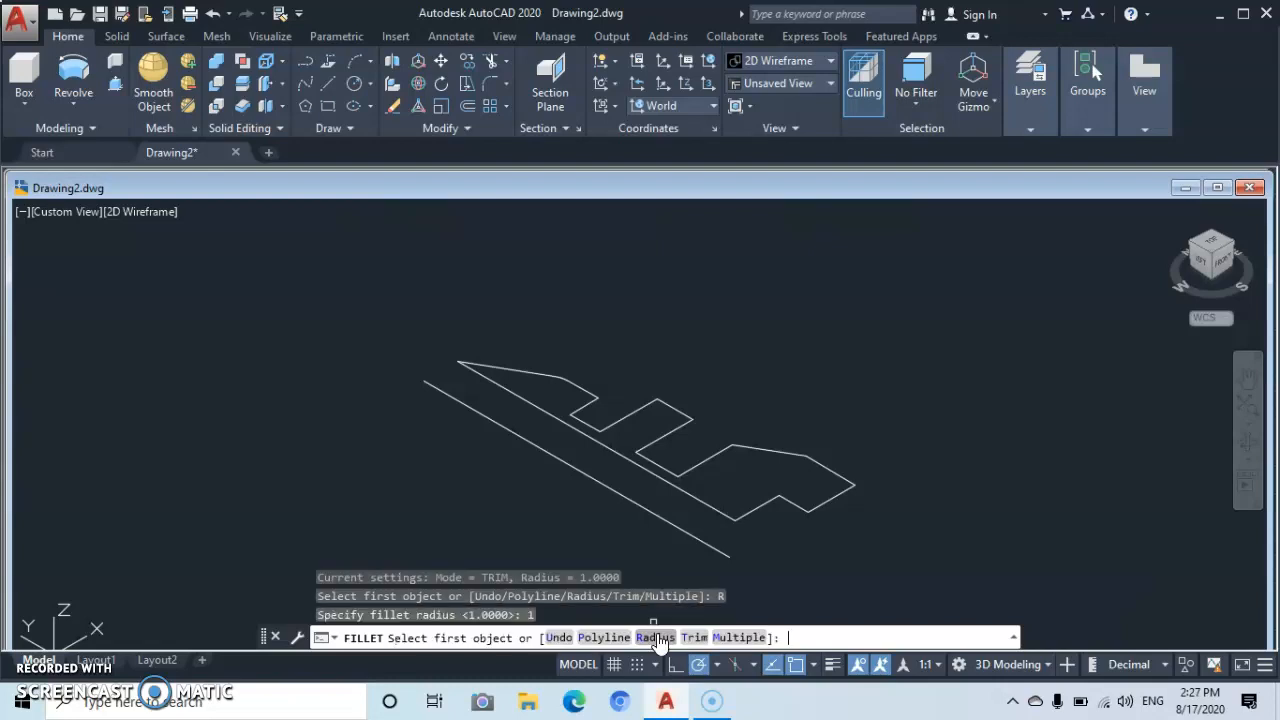
pyautogui.click(737, 637)
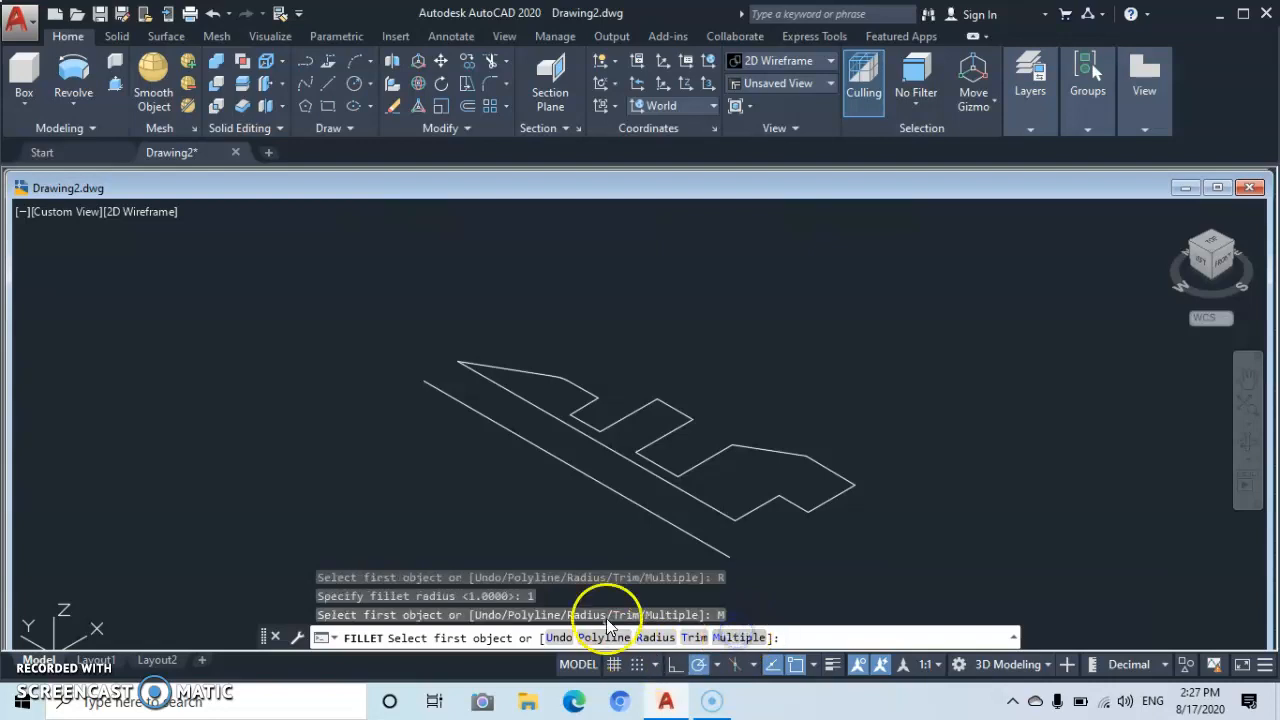
pyautogui.click(579, 386)
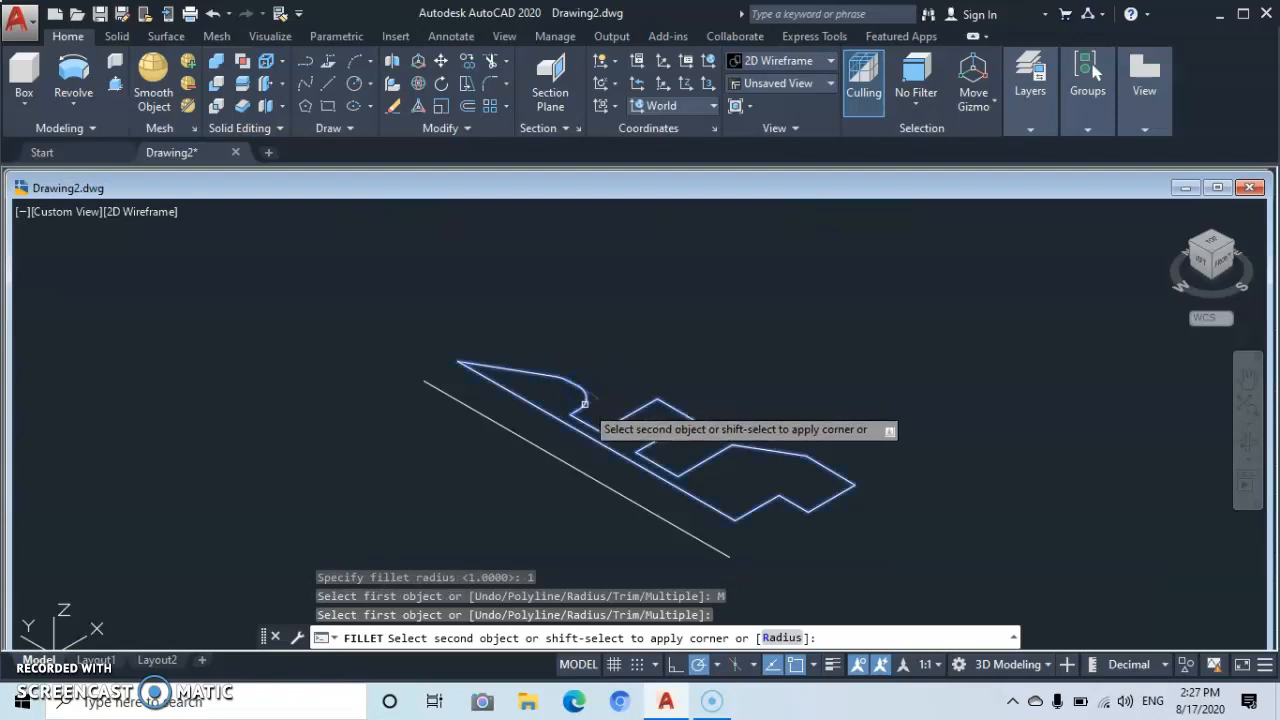
pyautogui.click(585, 404)
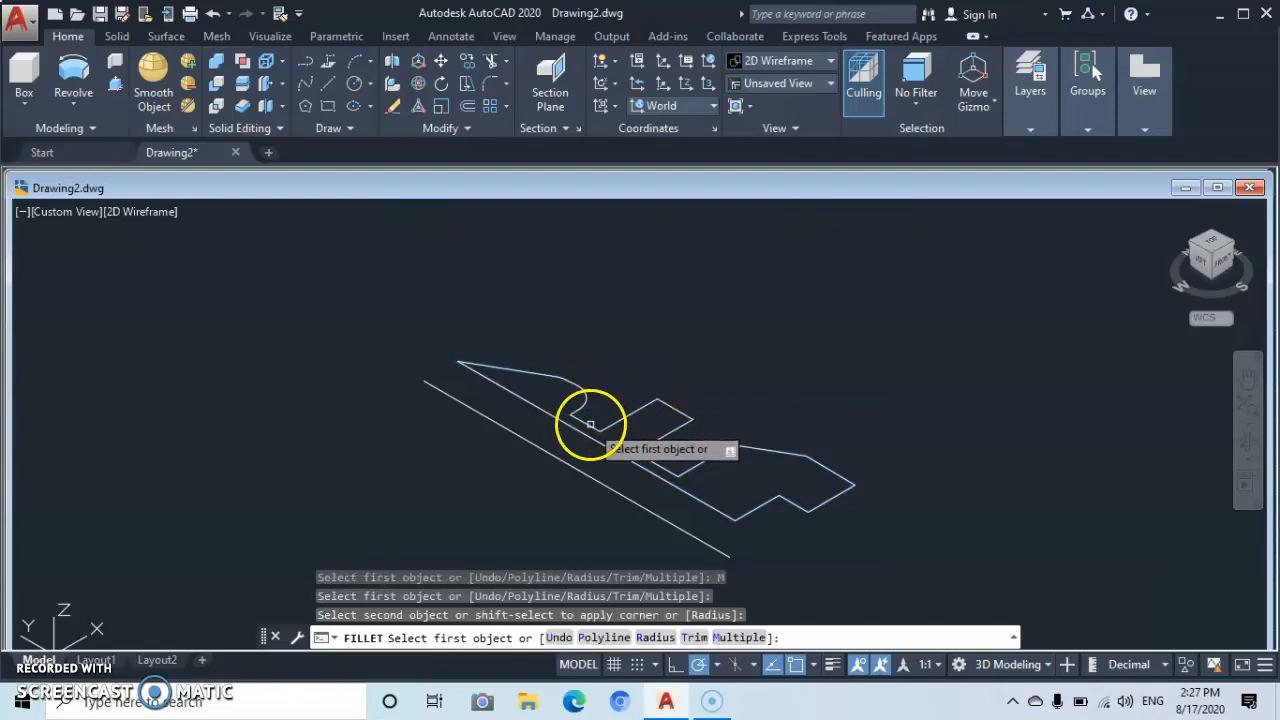
pyautogui.click(591, 426)
pyautogui.click(608, 430)
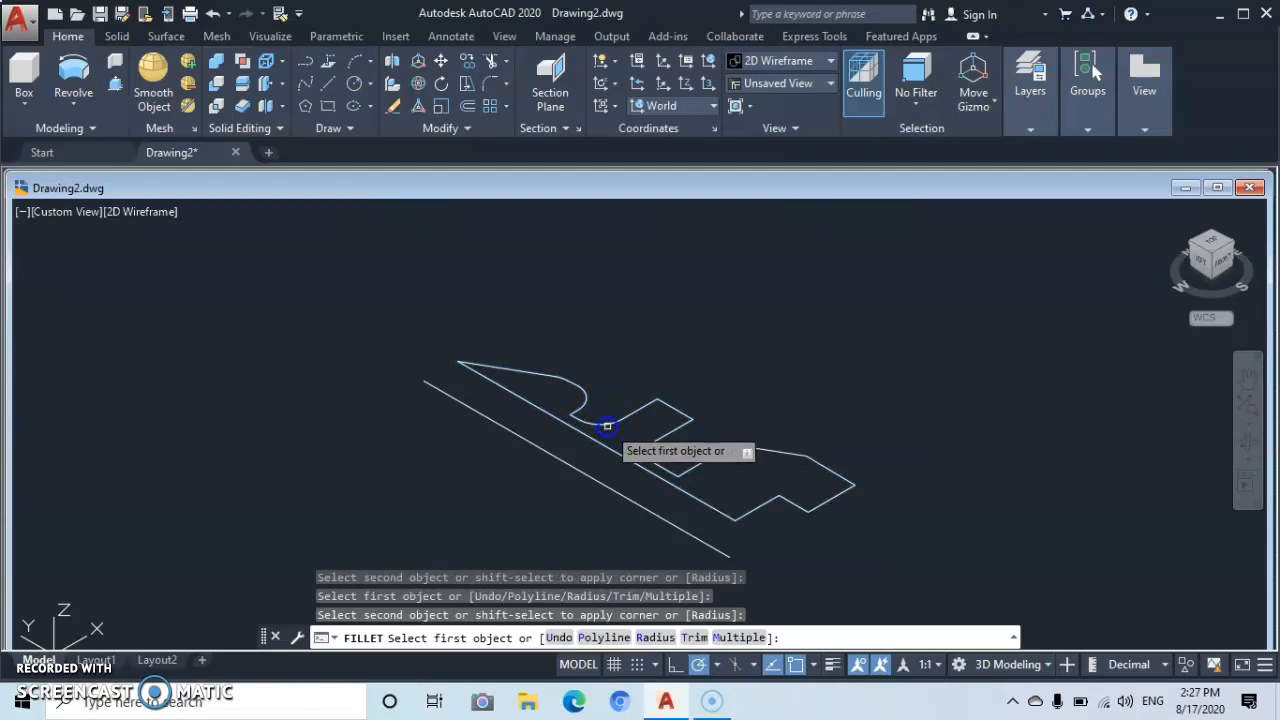
# Fillet the tab's outer corner beside the first notch, the slant's first corner and the second notch's inner corner below it with the same radius.
pyautogui.click(650, 405)
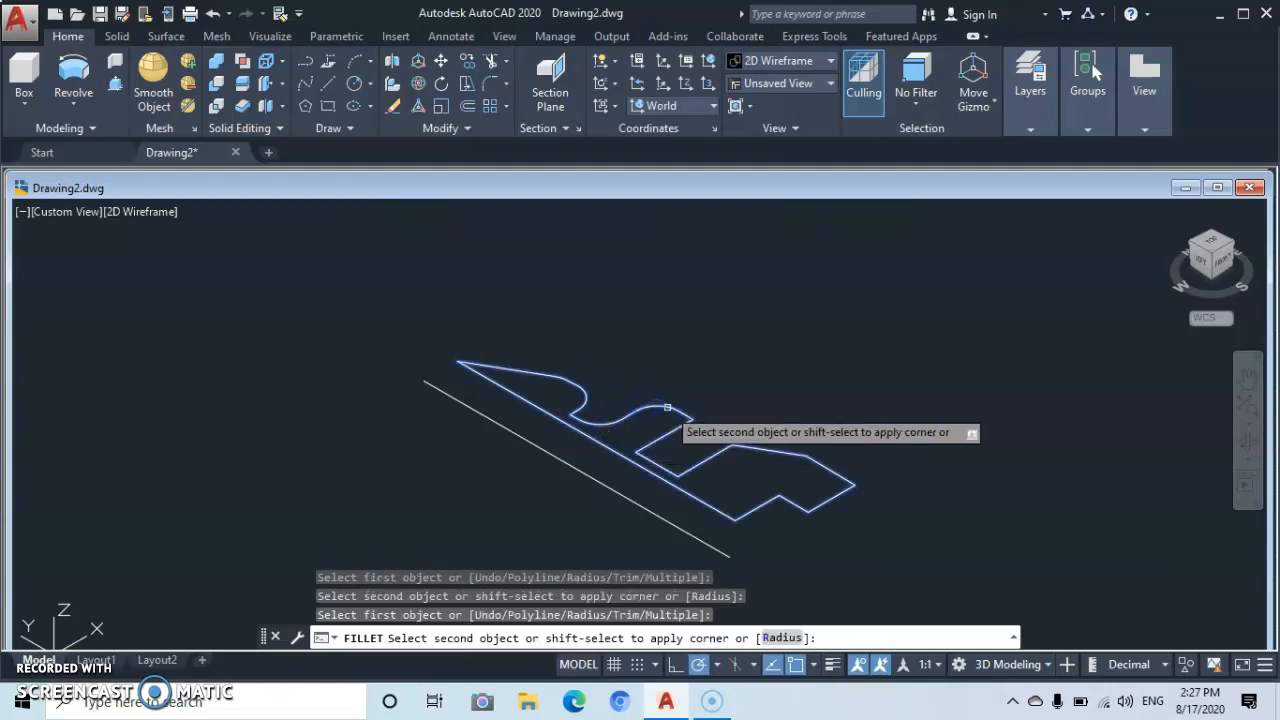
pyautogui.click(669, 408)
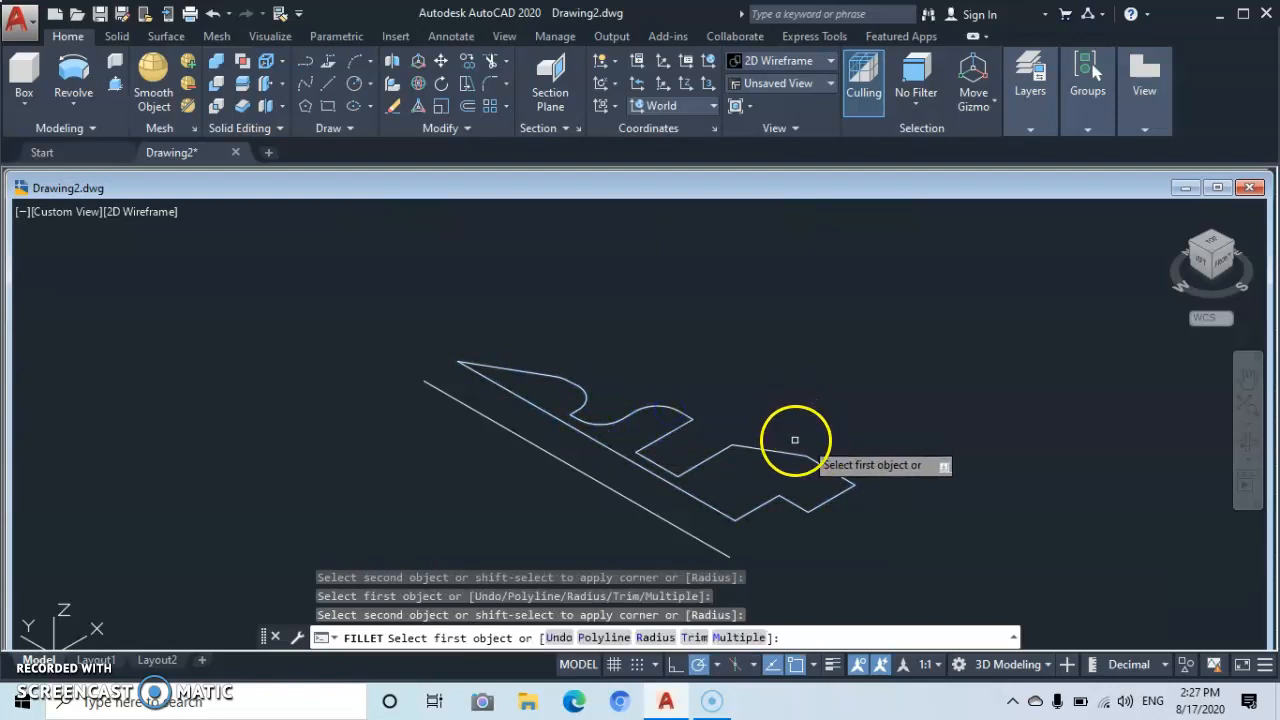
pyautogui.click(720, 454)
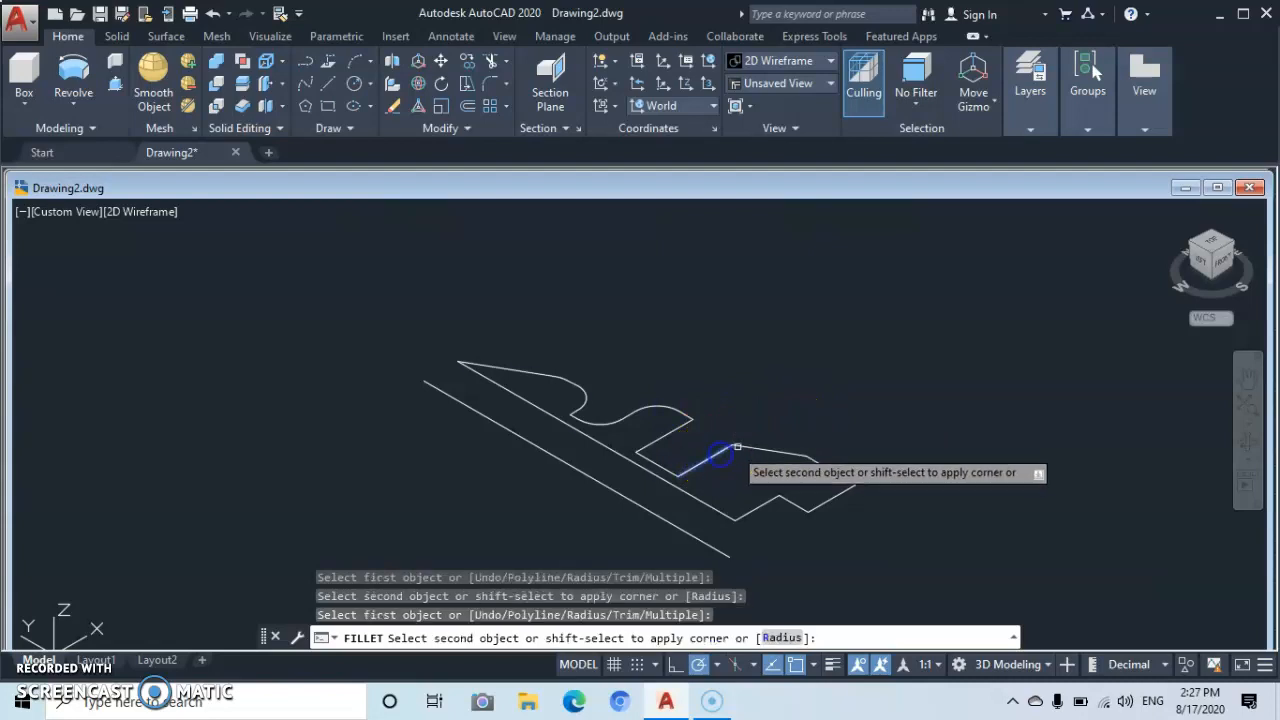
pyautogui.click(745, 446)
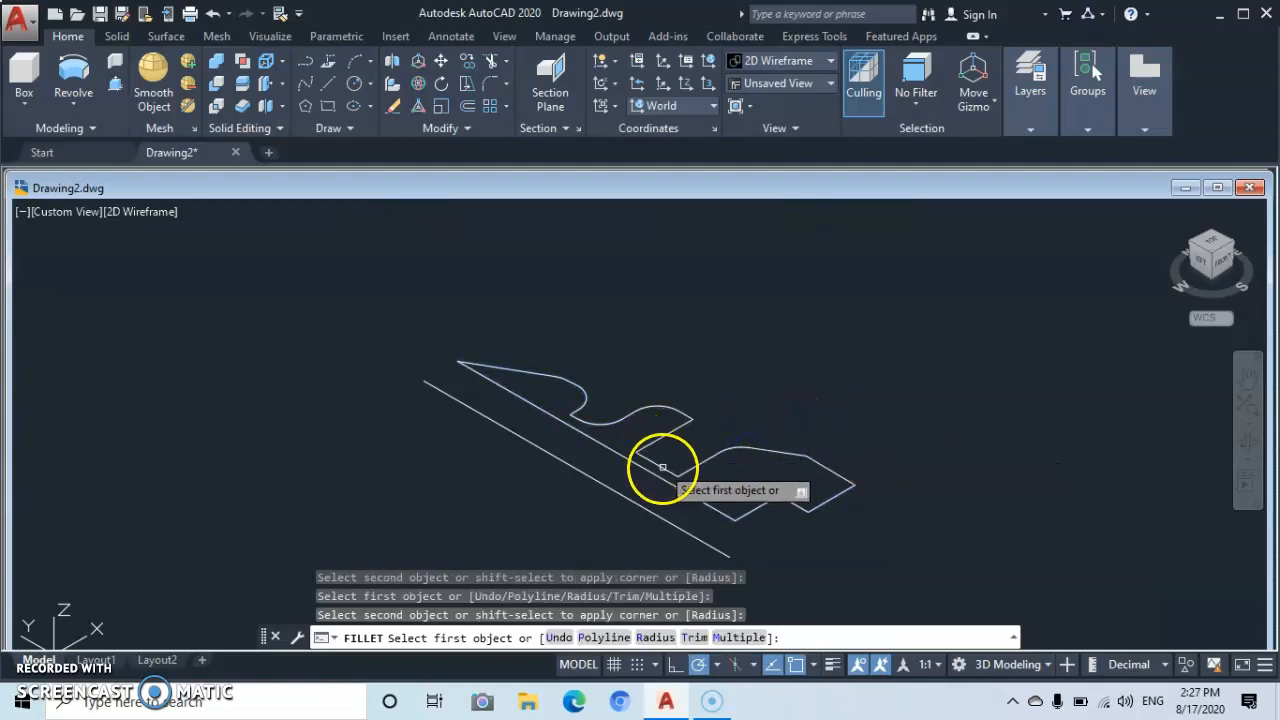
pyautogui.click(664, 465)
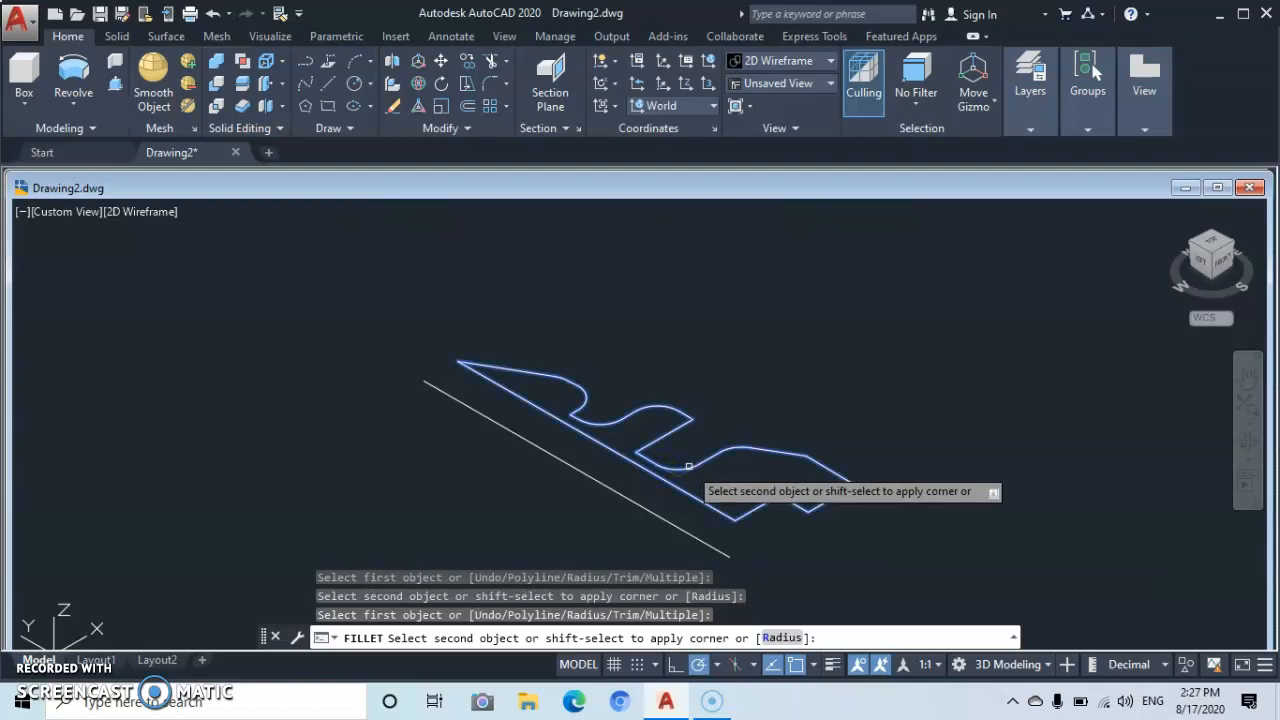
pyautogui.click(737, 428)
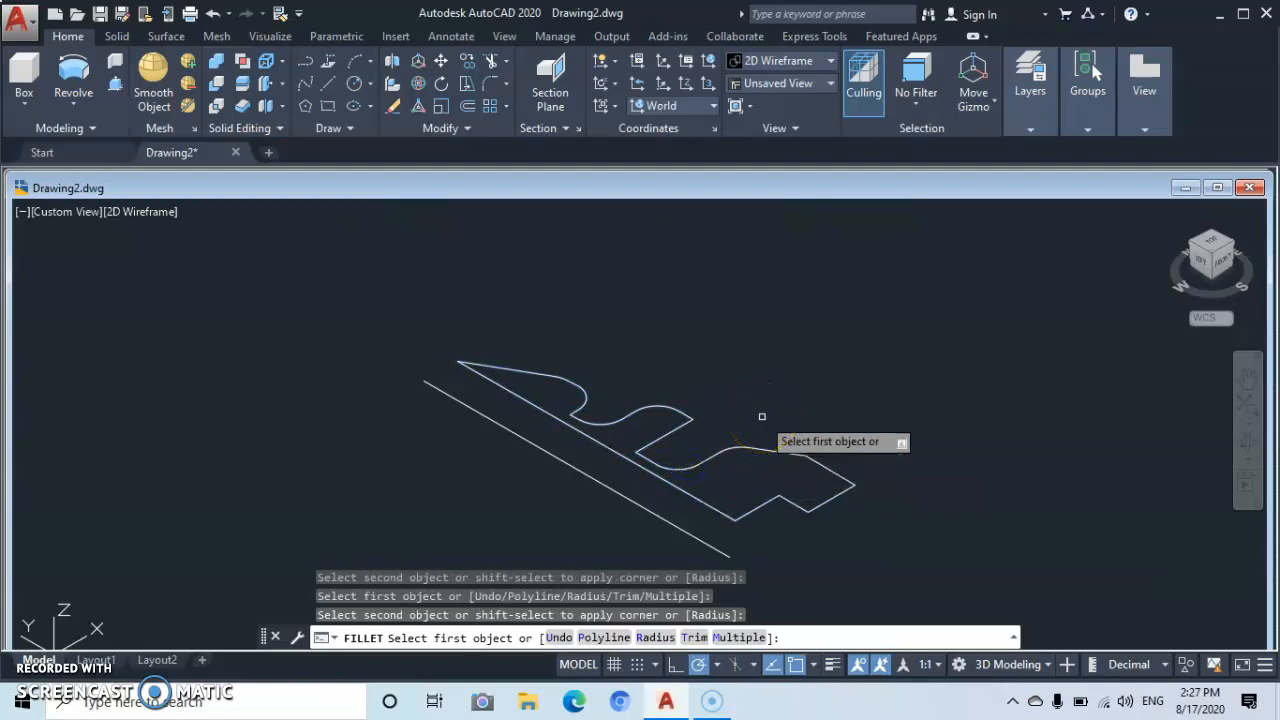
pyautogui.press('Escape')
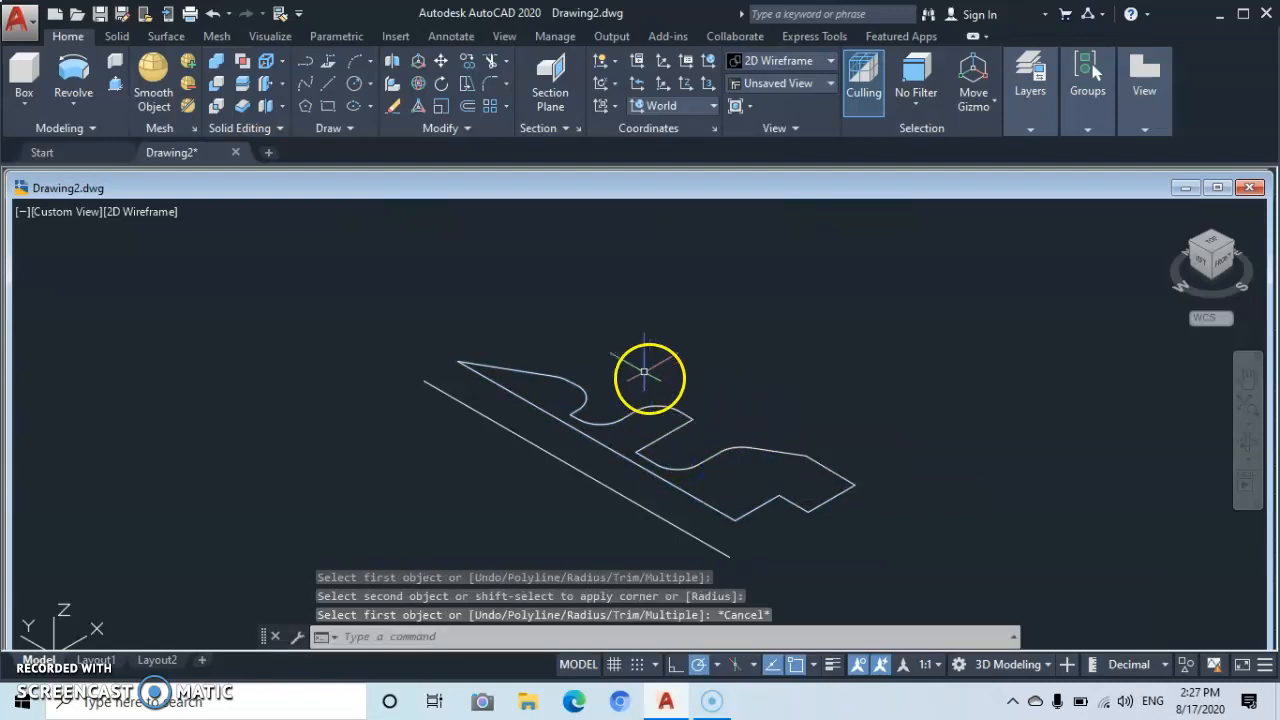
# Revolve the filleted profile 360° around its own long straight edge, picking the edge's two endpoints as the axis.
pyautogui.click(67, 77)
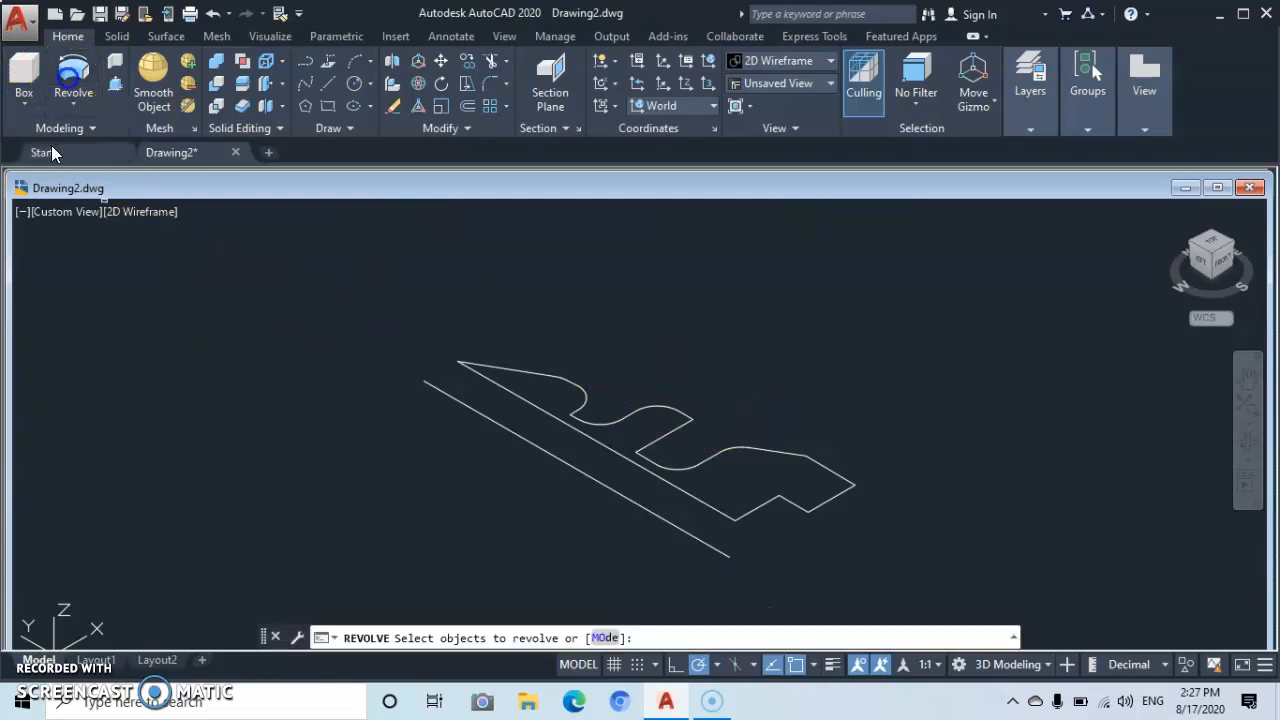
pyautogui.click(462, 363)
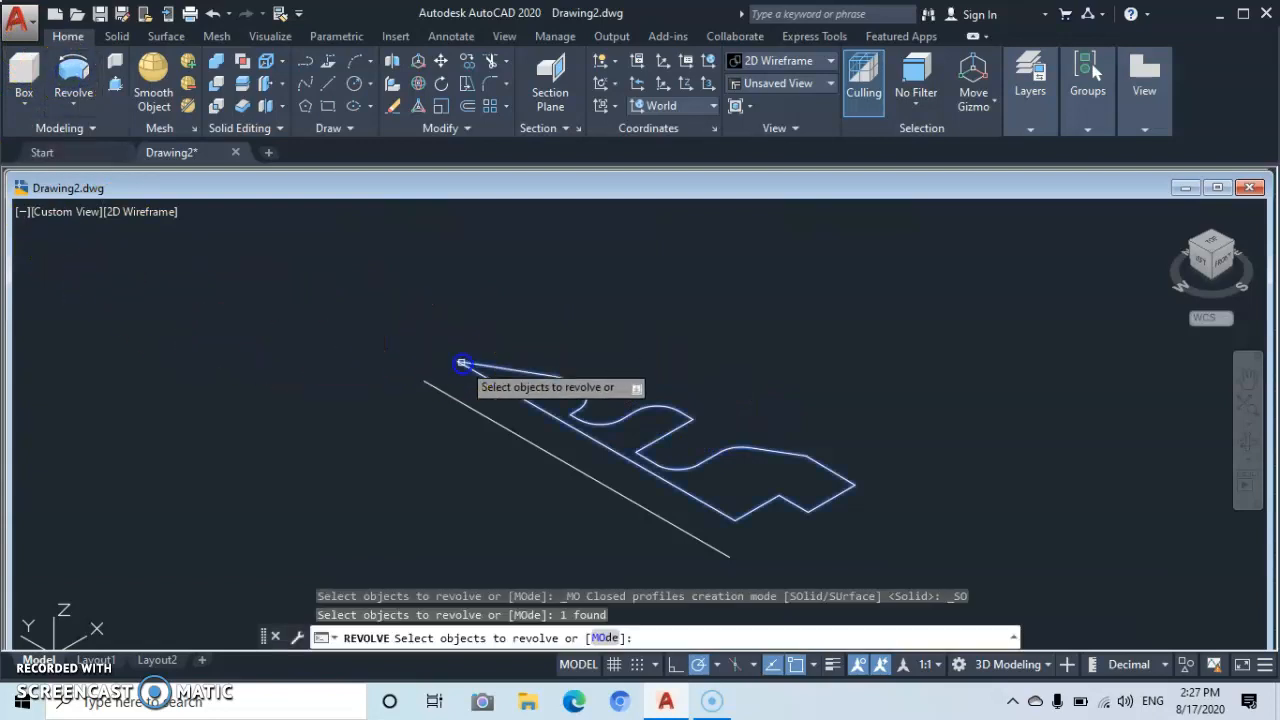
pyautogui.press('Return')
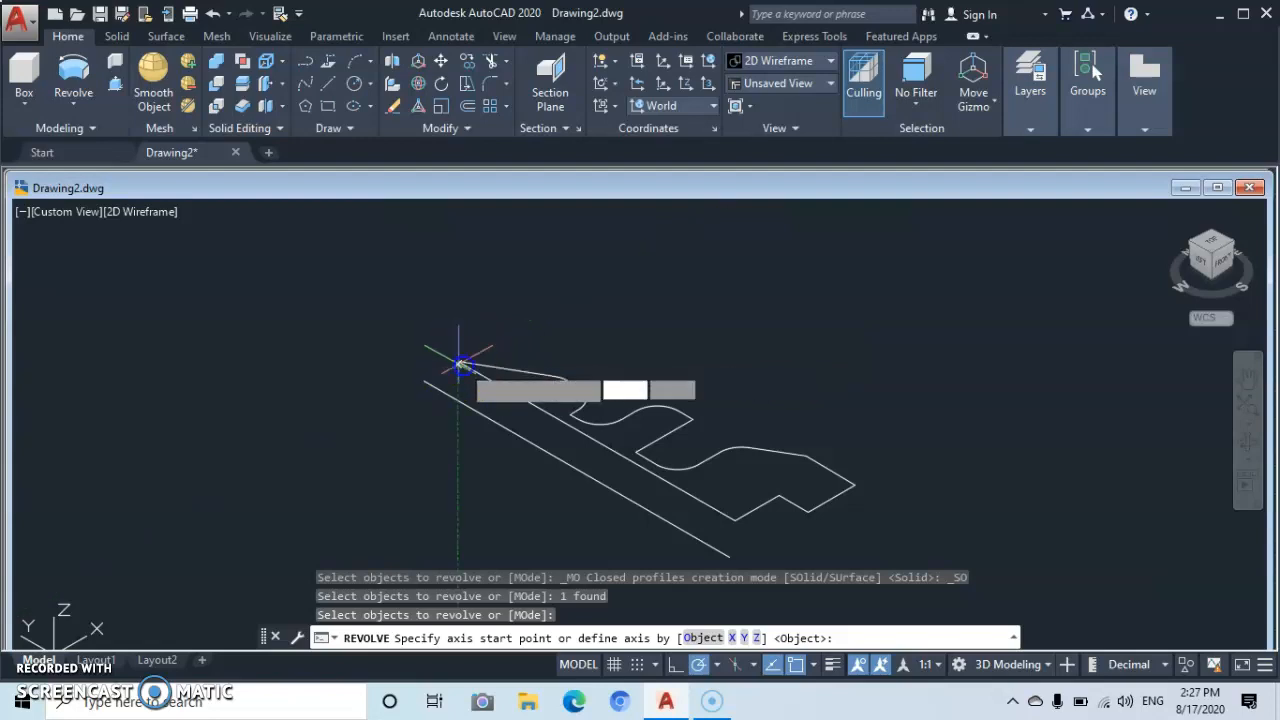
pyautogui.click(459, 365)
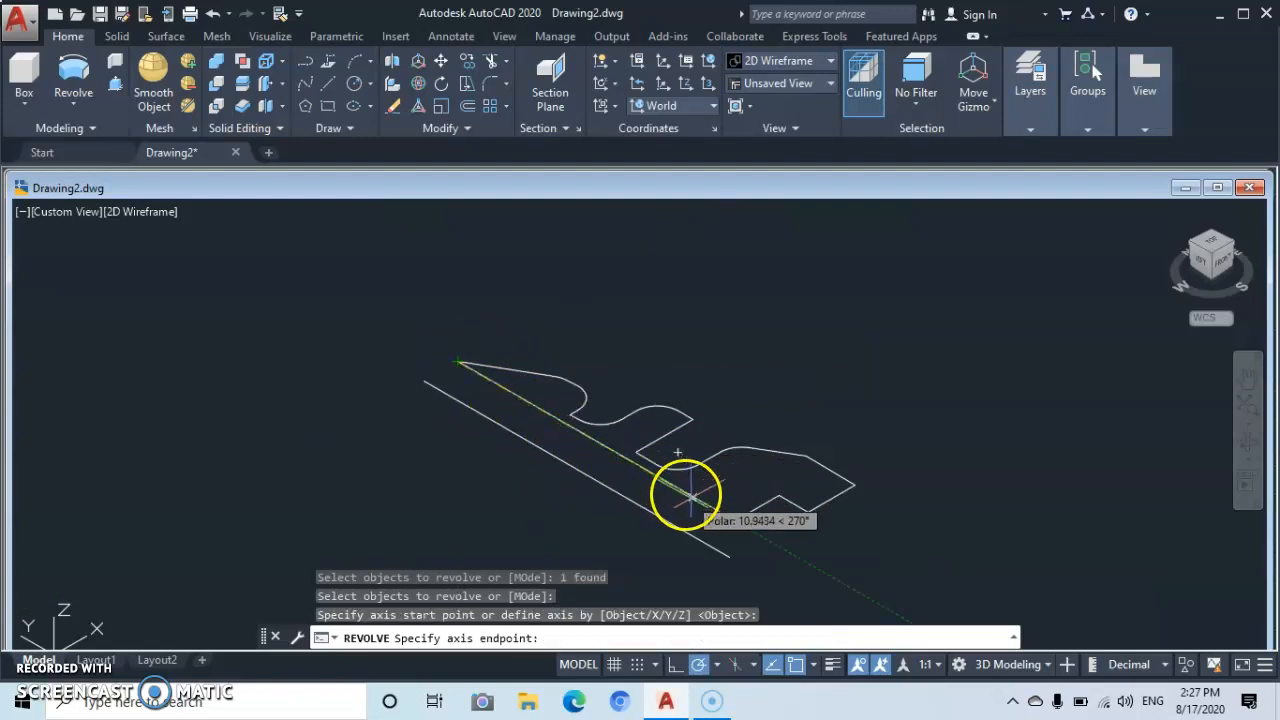
pyautogui.scroll(2, 733, 520)
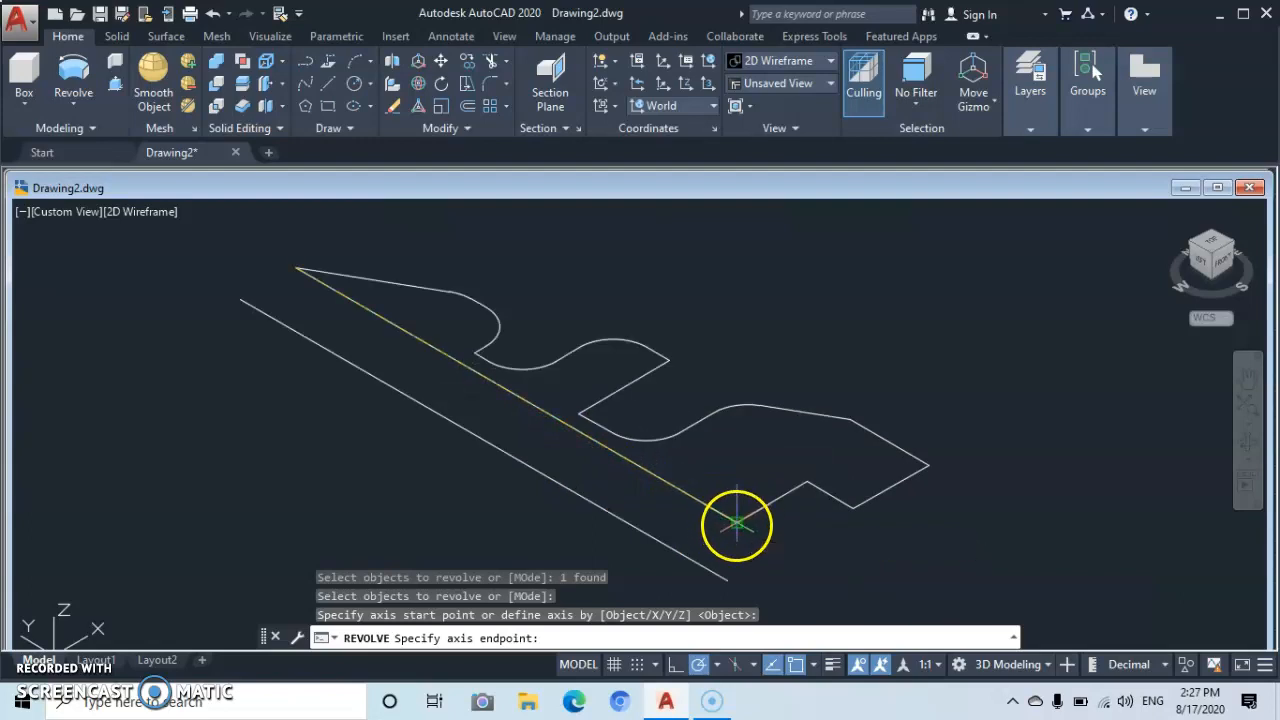
pyautogui.click(733, 522)
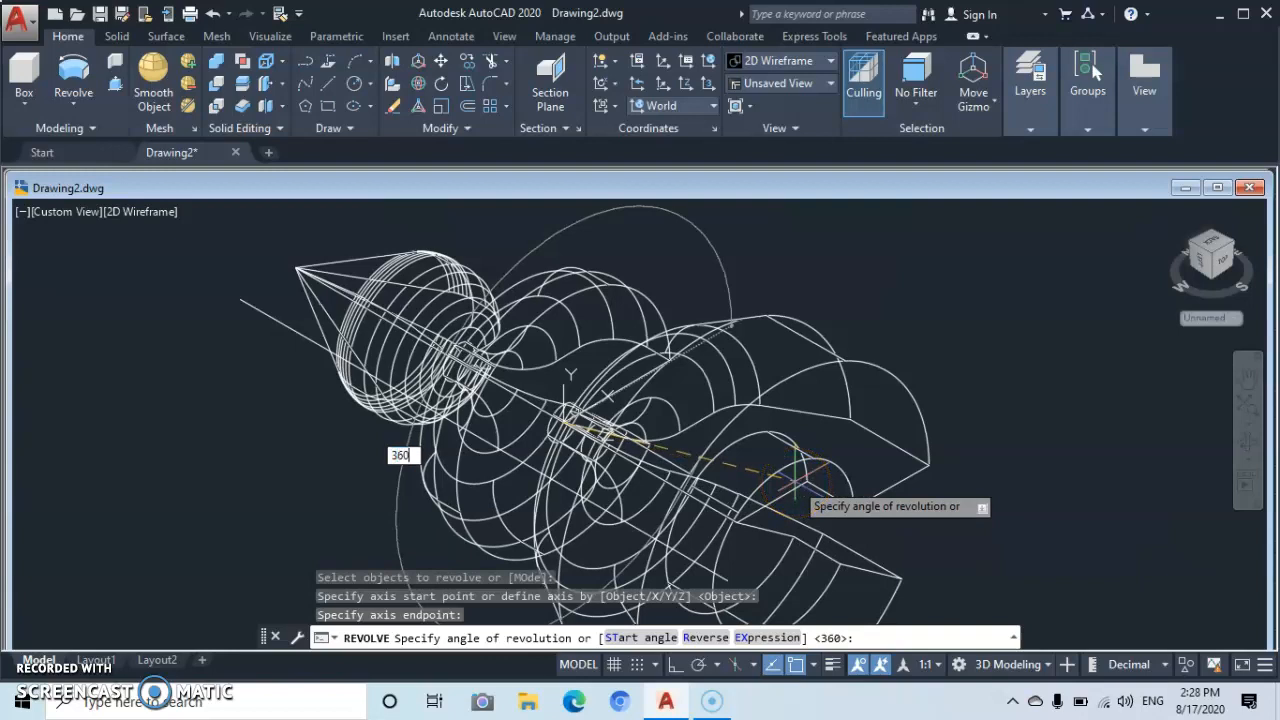
pyautogui.press('Return')
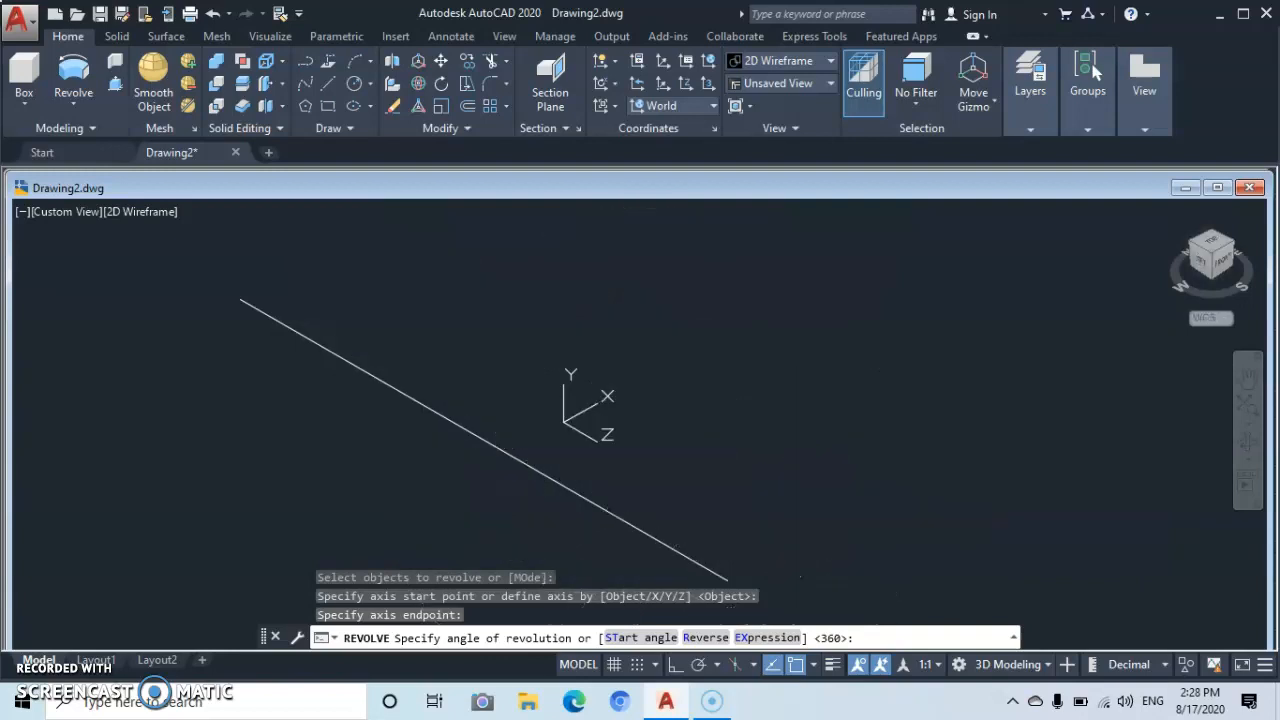
# Display the revolved solid in the Realistic visual style and orbit it to view its side and hollow end.
pyautogui.click(139, 211)
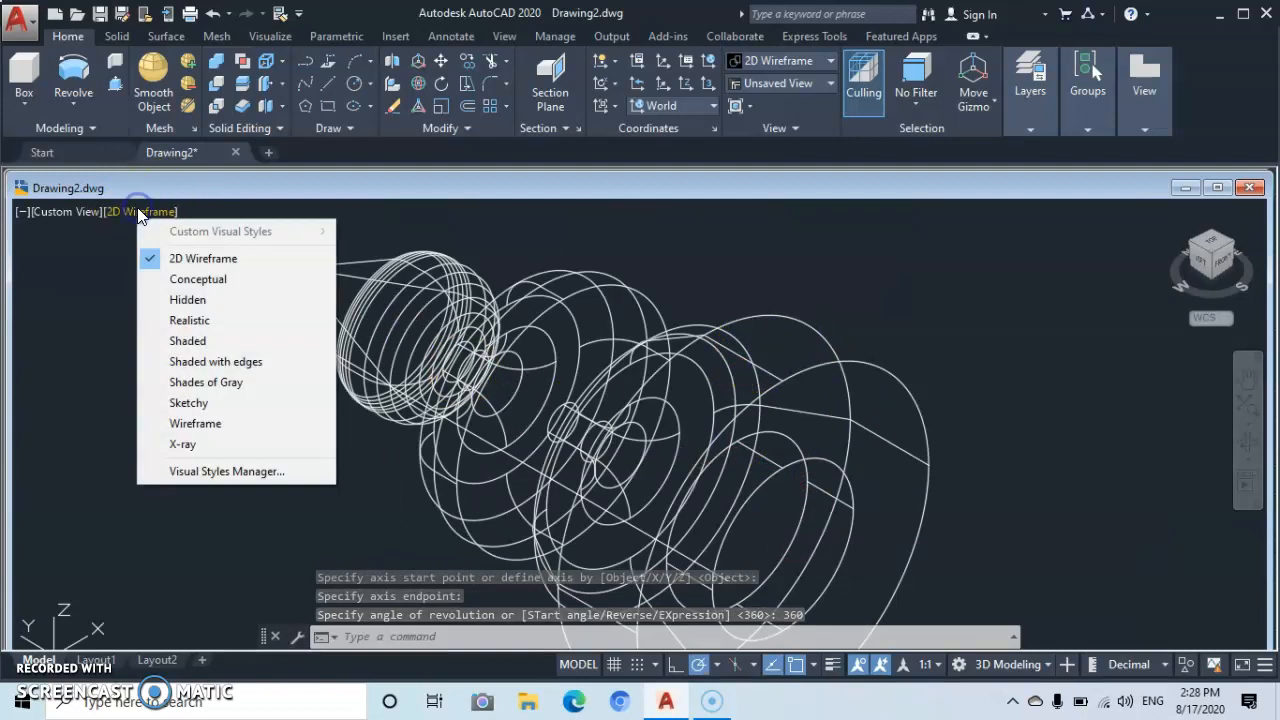
pyautogui.click(188, 320)
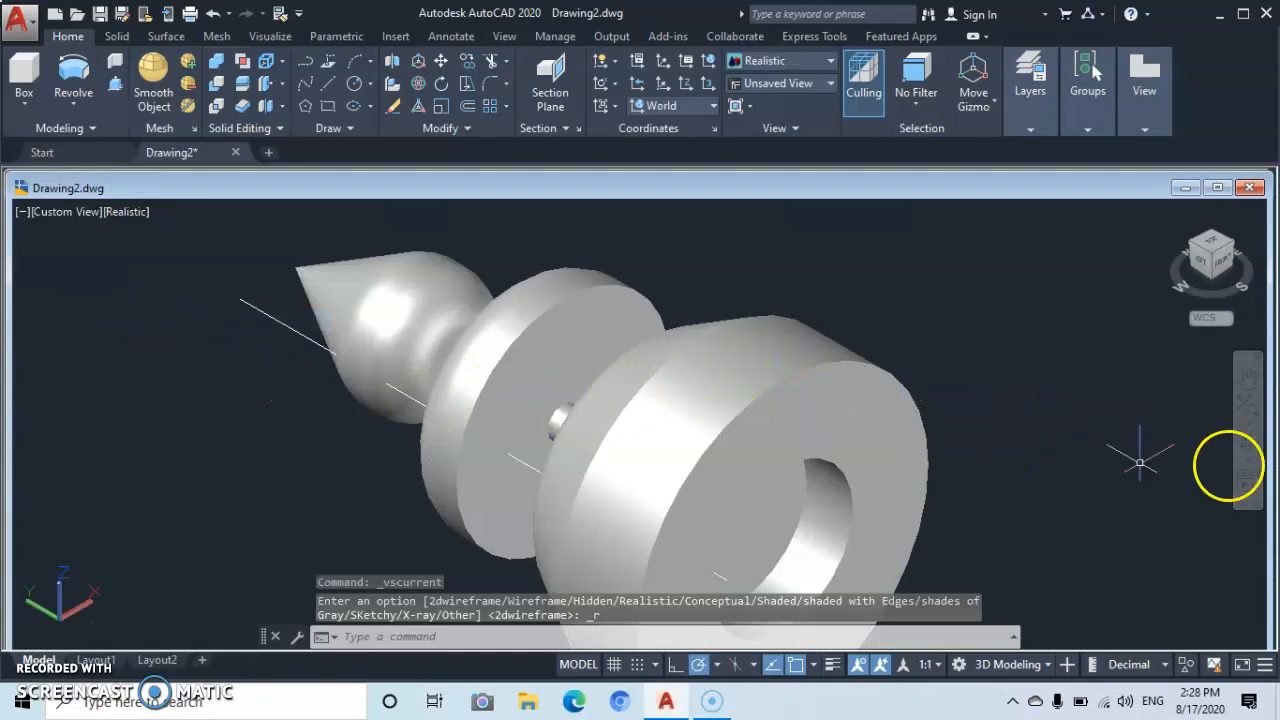
pyautogui.click(1247, 443)
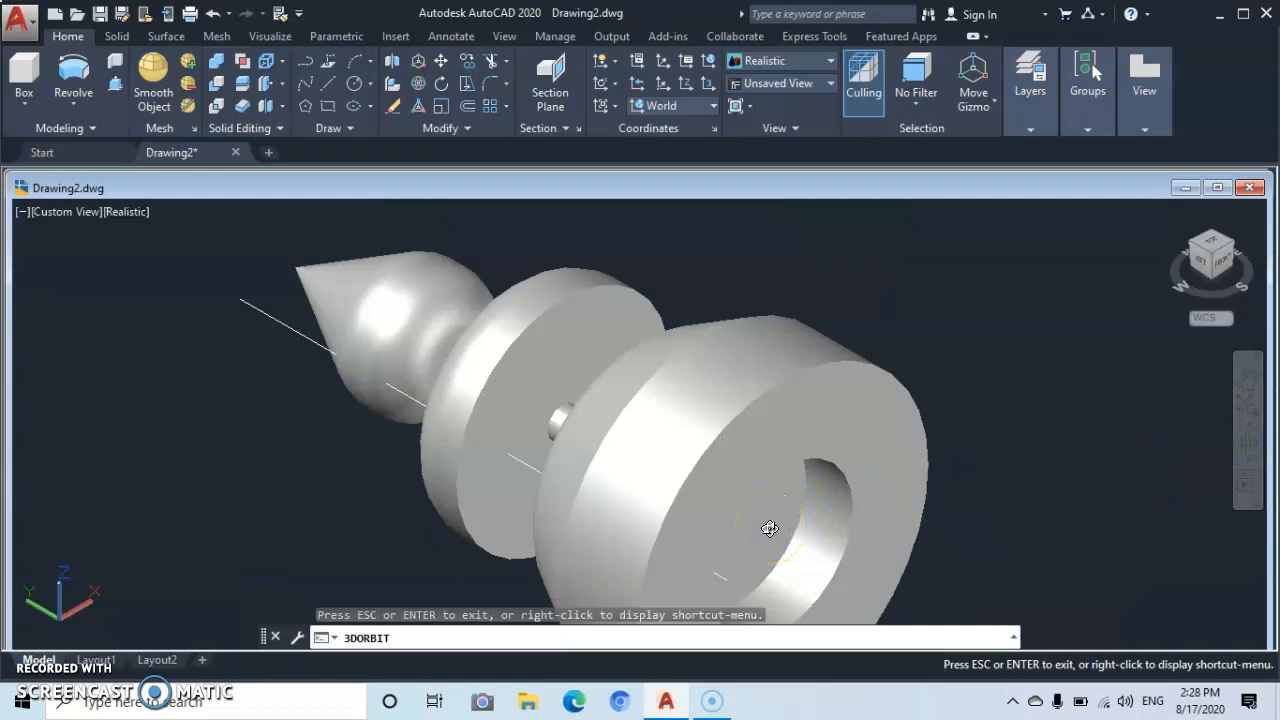
pyautogui.moveTo(764, 528); pyautogui.dragTo(795, 526)
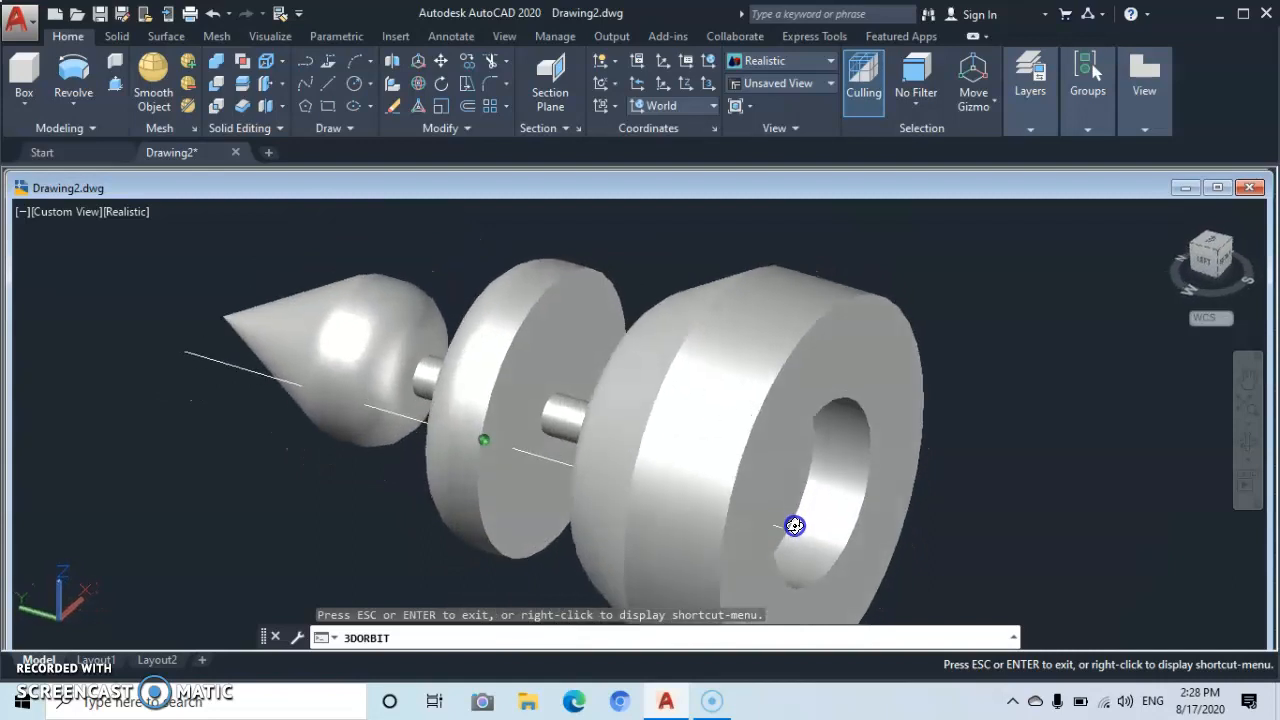
pyautogui.rightClick(945, 522)
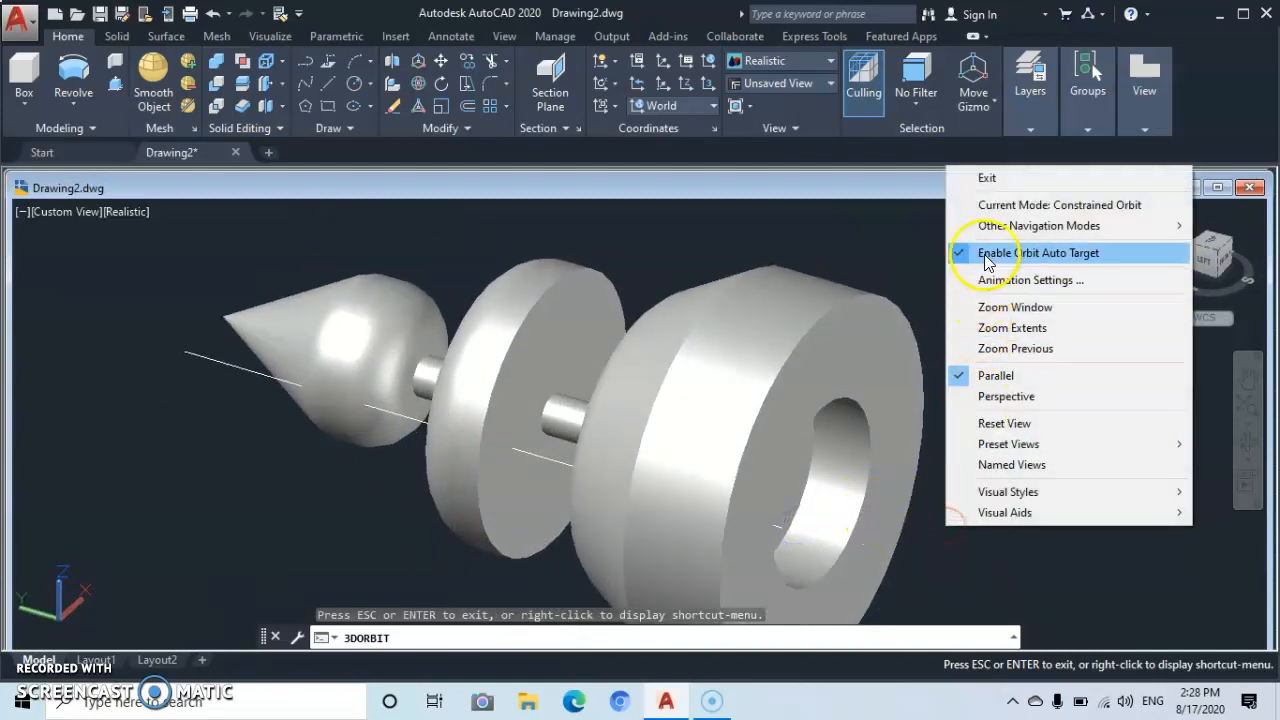
pyautogui.click(1001, 180)
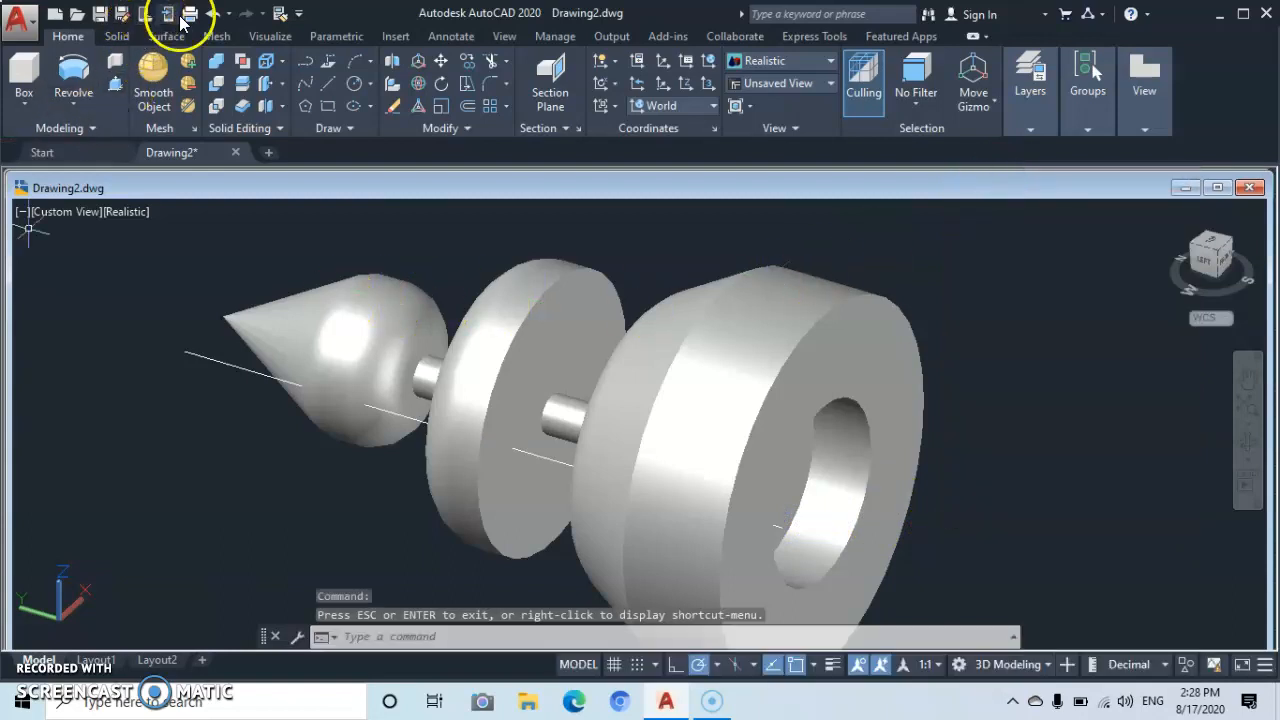
# Undo the orbit, the Realistic visual style and the revolve around the profile's long straight edge.
pyautogui.click(211, 13)
pyautogui.click(211, 13)
pyautogui.click(211, 13)
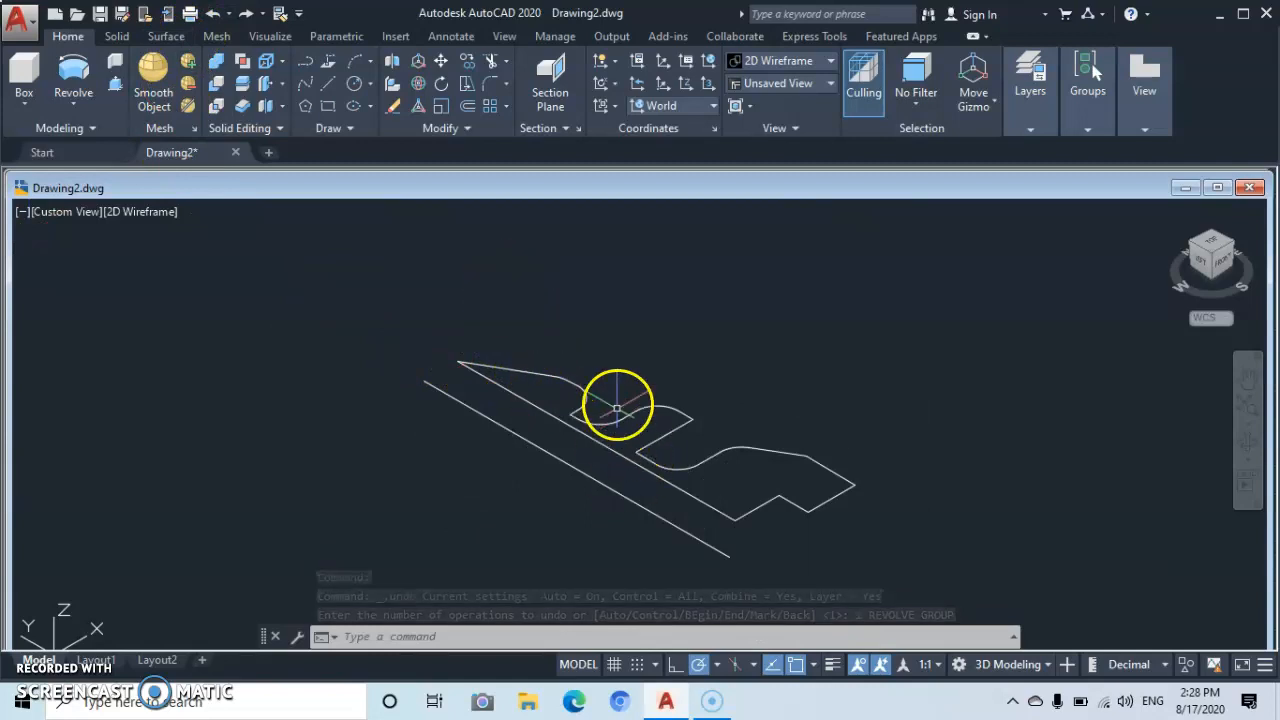
# Explode the filleted profile polyline into separate line and arc segments.
pyautogui.click(572, 357)
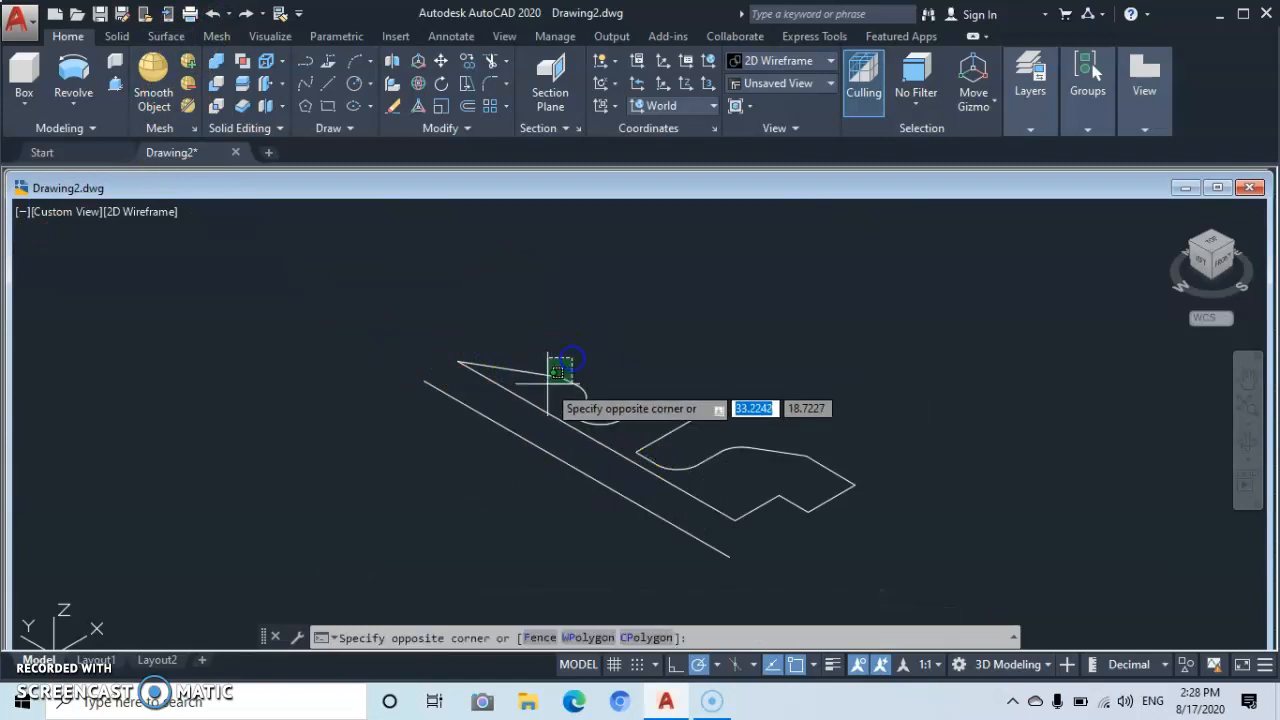
pyautogui.click(541, 396)
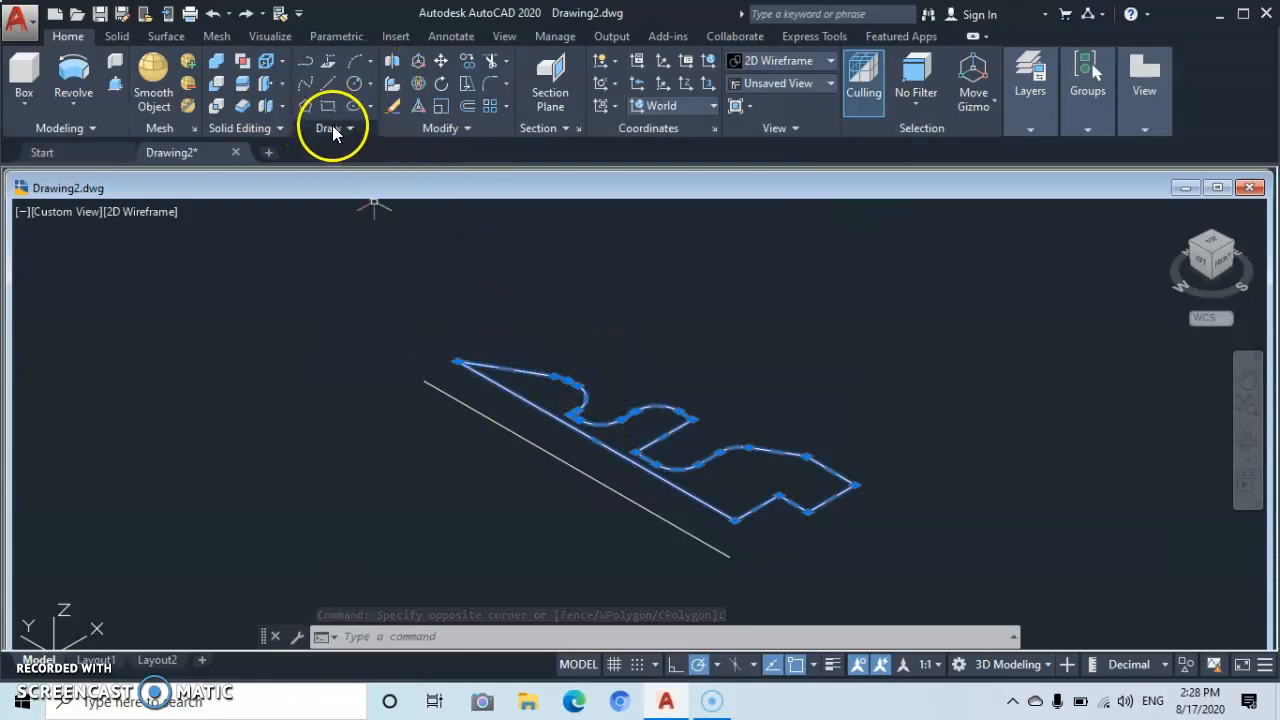
pyautogui.click(465, 128)
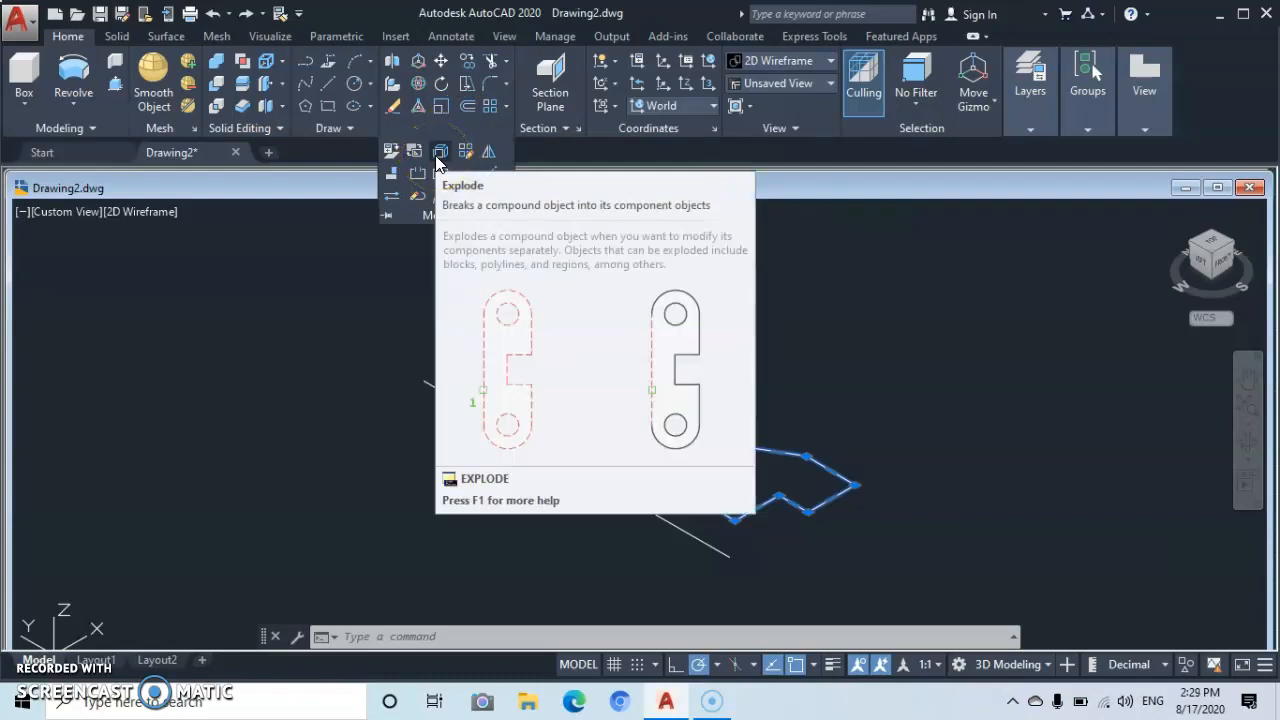
pyautogui.click(440, 151)
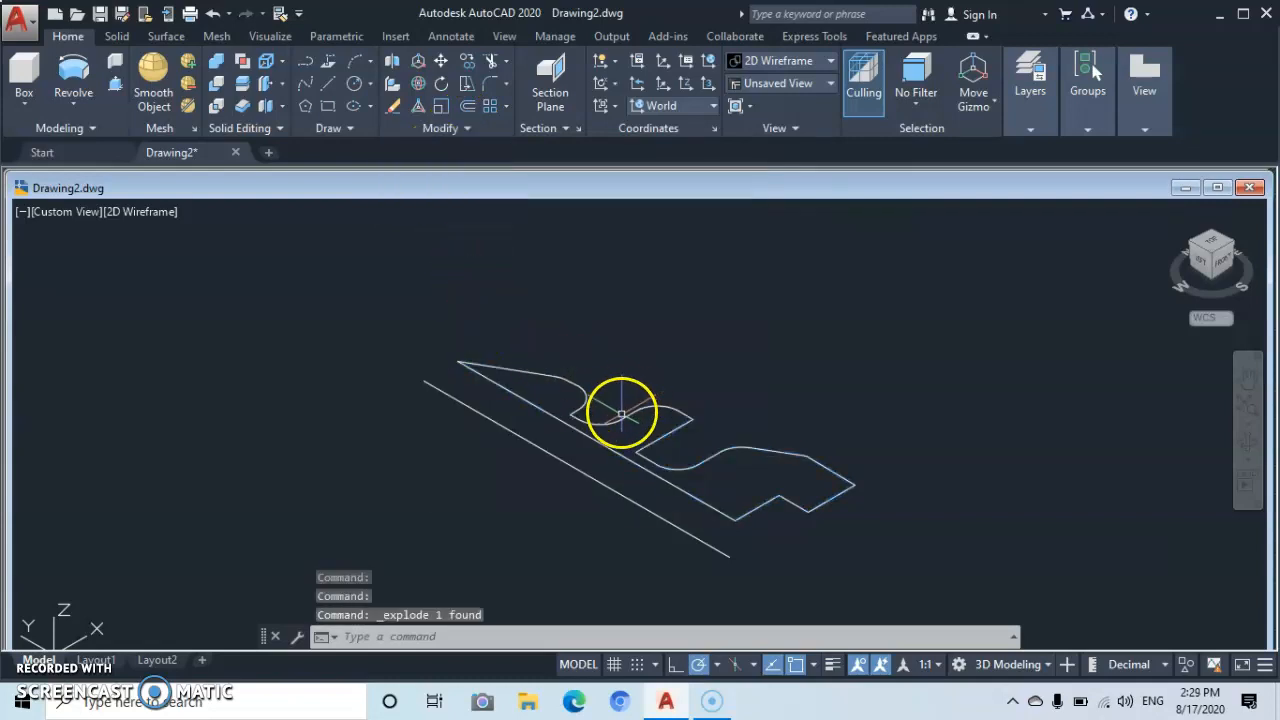
# Erase the profile's long straight edge that runs parallel to the separate axis line, leaving the profile open.
pyautogui.click(756, 510)
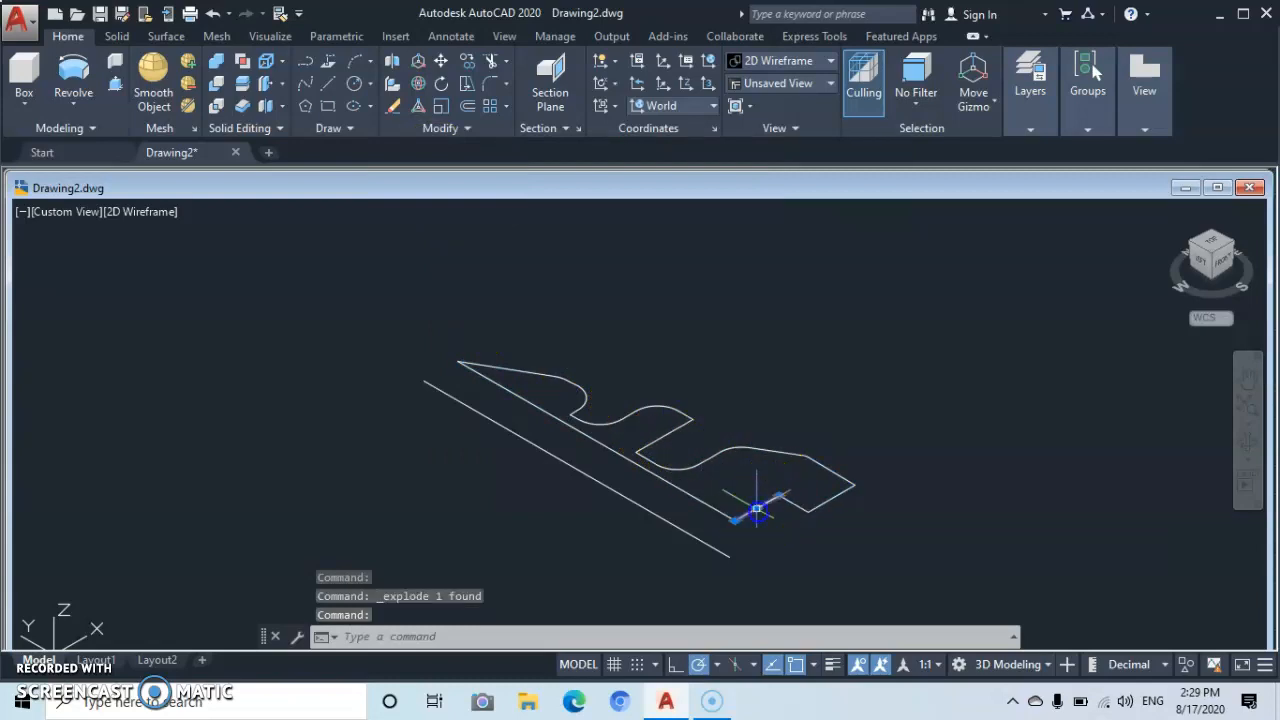
pyautogui.click(690, 492)
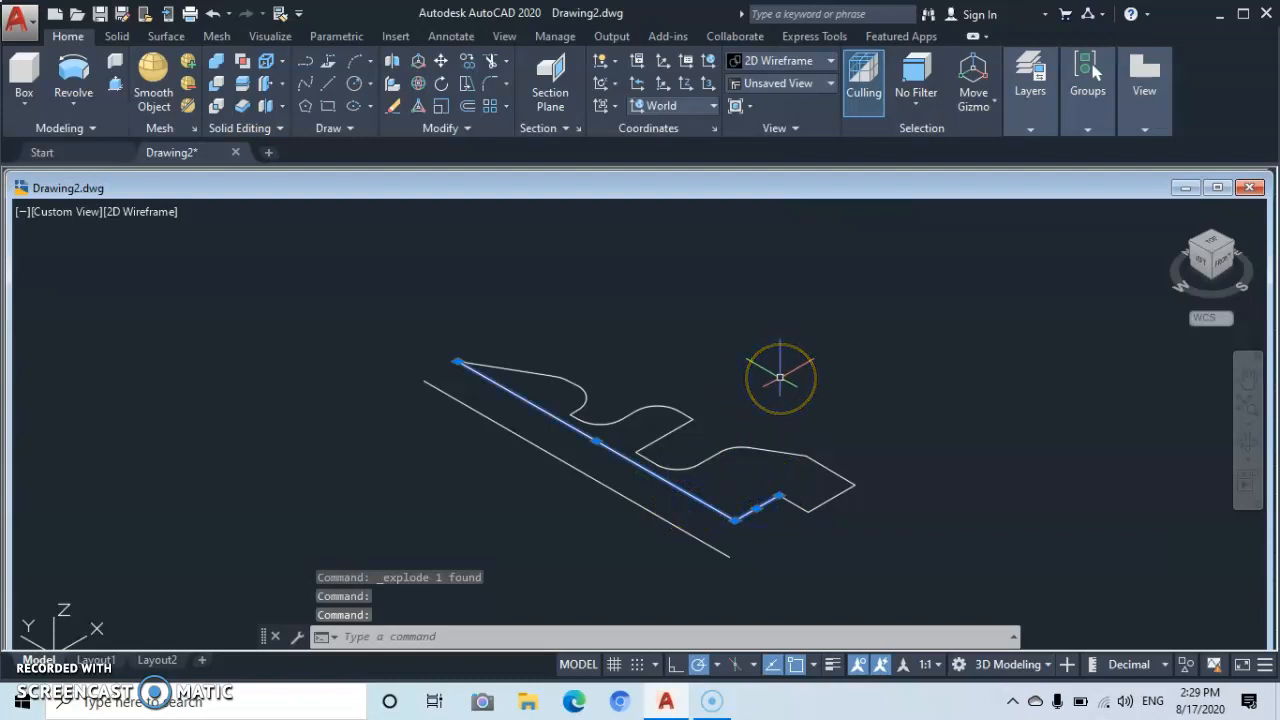
pyautogui.press('Escape')
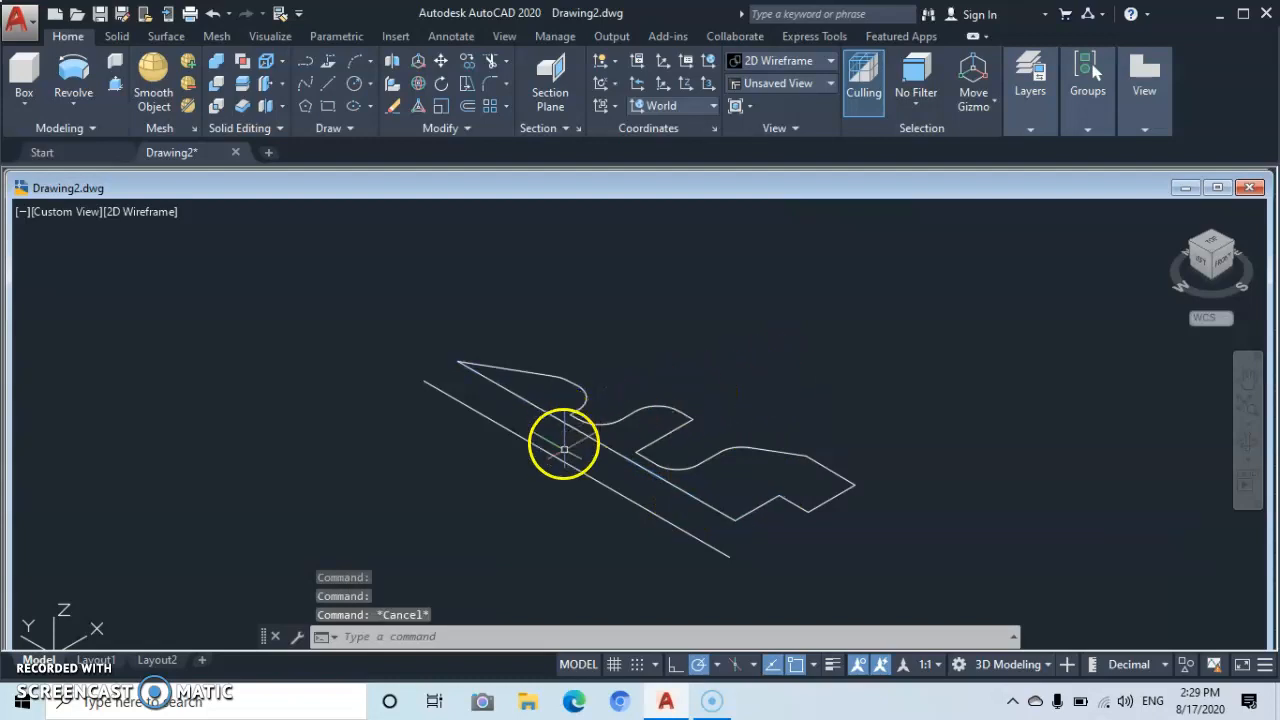
pyautogui.click(606, 447)
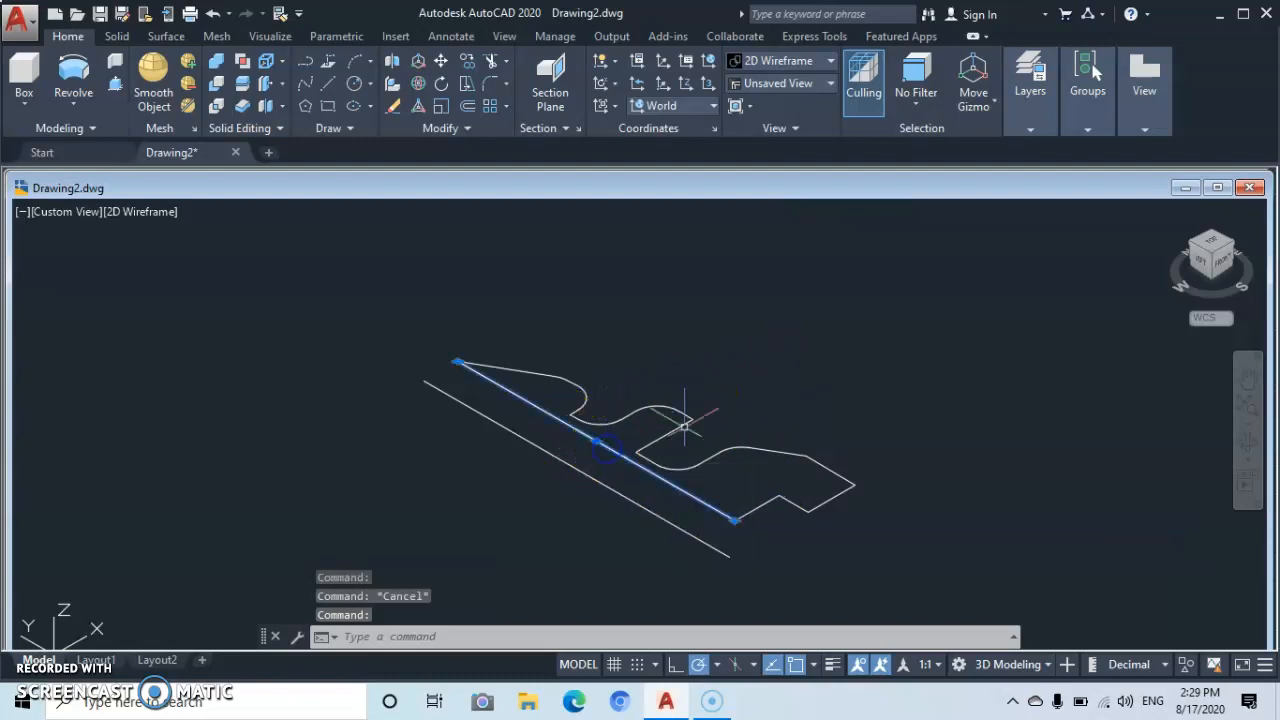
pyautogui.rightClick(773, 395)
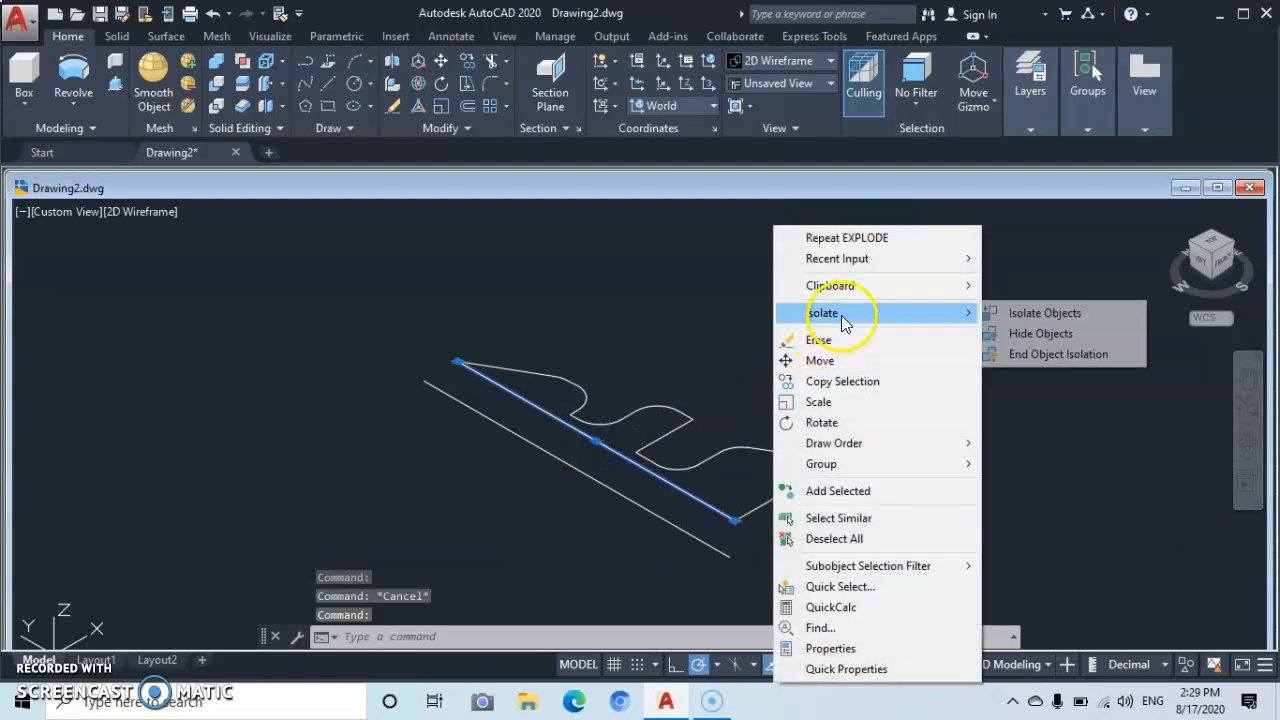
pyautogui.click(831, 345)
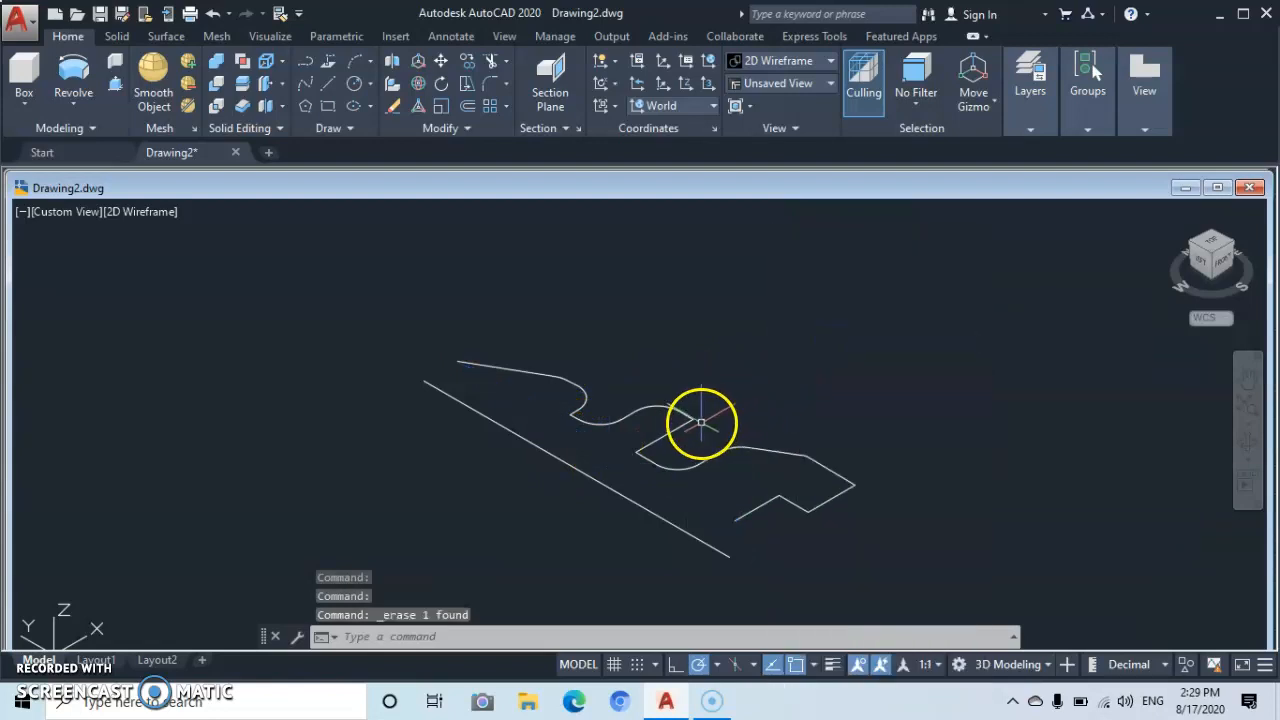
# Join the remaining profile segments into one open polyline, window-selecting everything, and check that the profile selects as a single object.
pyautogui.moveTo(701, 423); pyautogui.dragTo(623, 405, button='middle')
pyautogui.scroll(2, 497, 453)
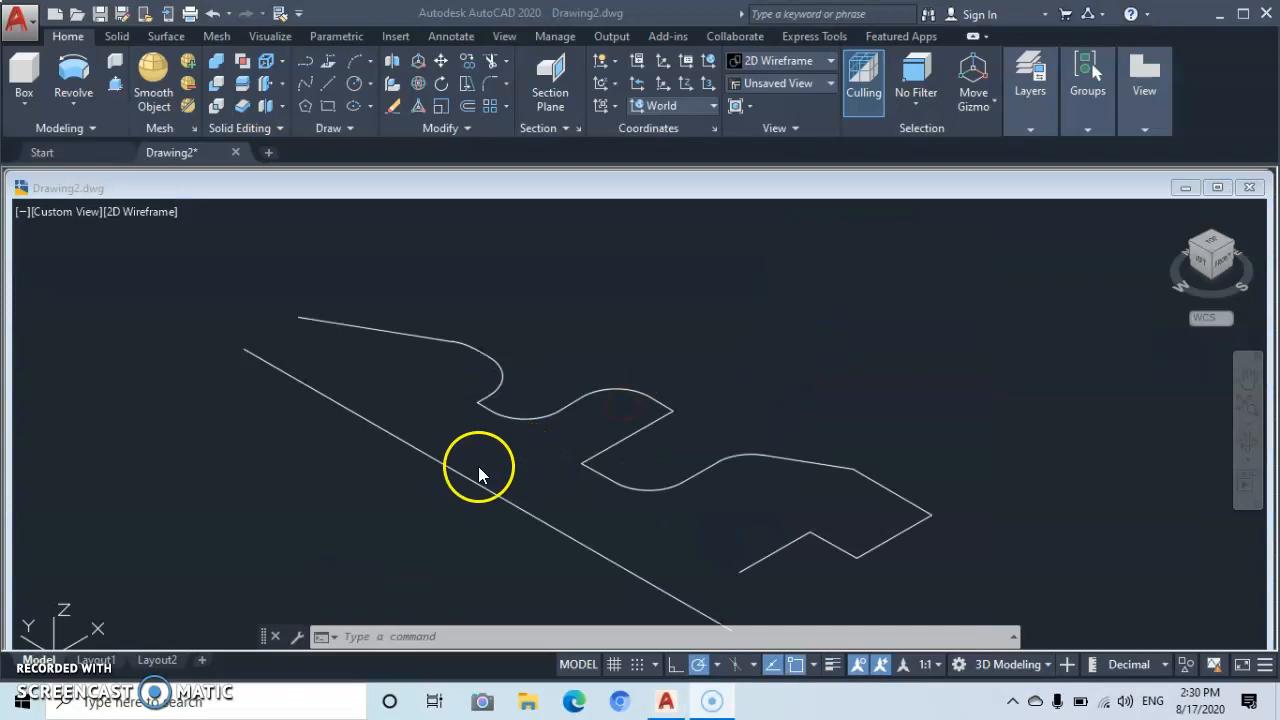
pyautogui.click(446, 454)
pyautogui.moveTo(590, 478); pyautogui.dragTo(542, 437, button='middle')
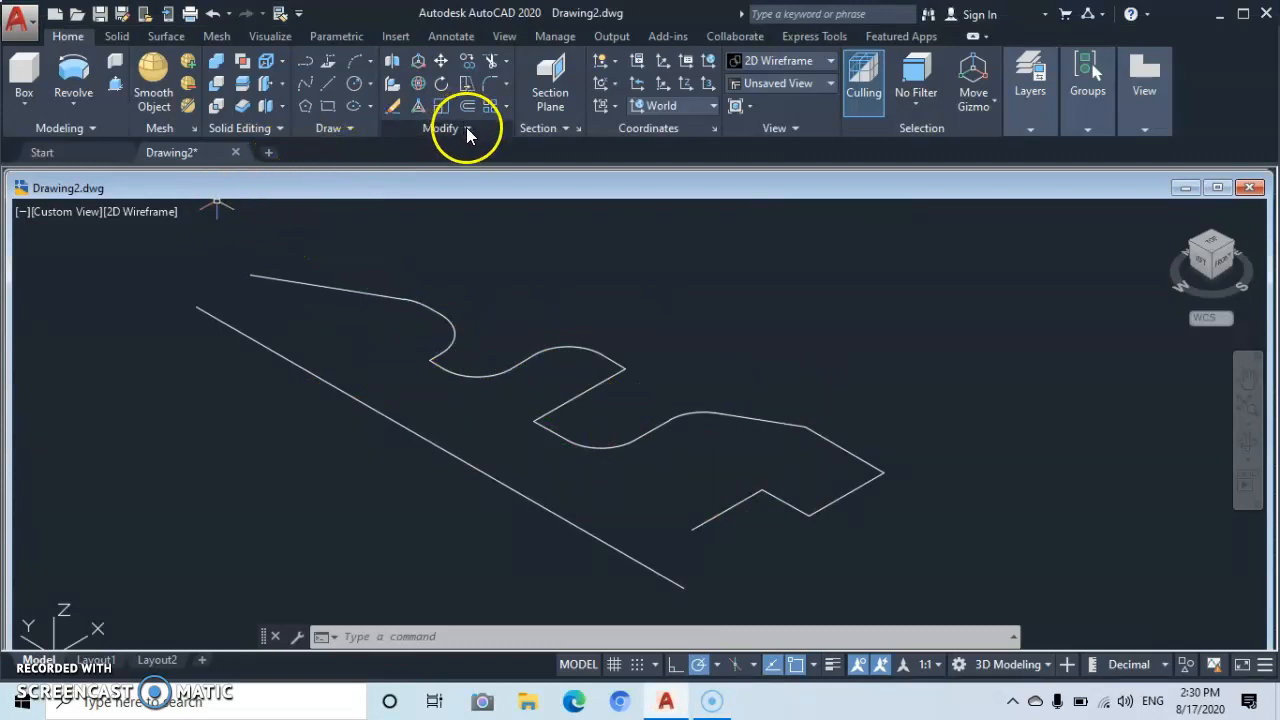
pyautogui.click(157, 268)
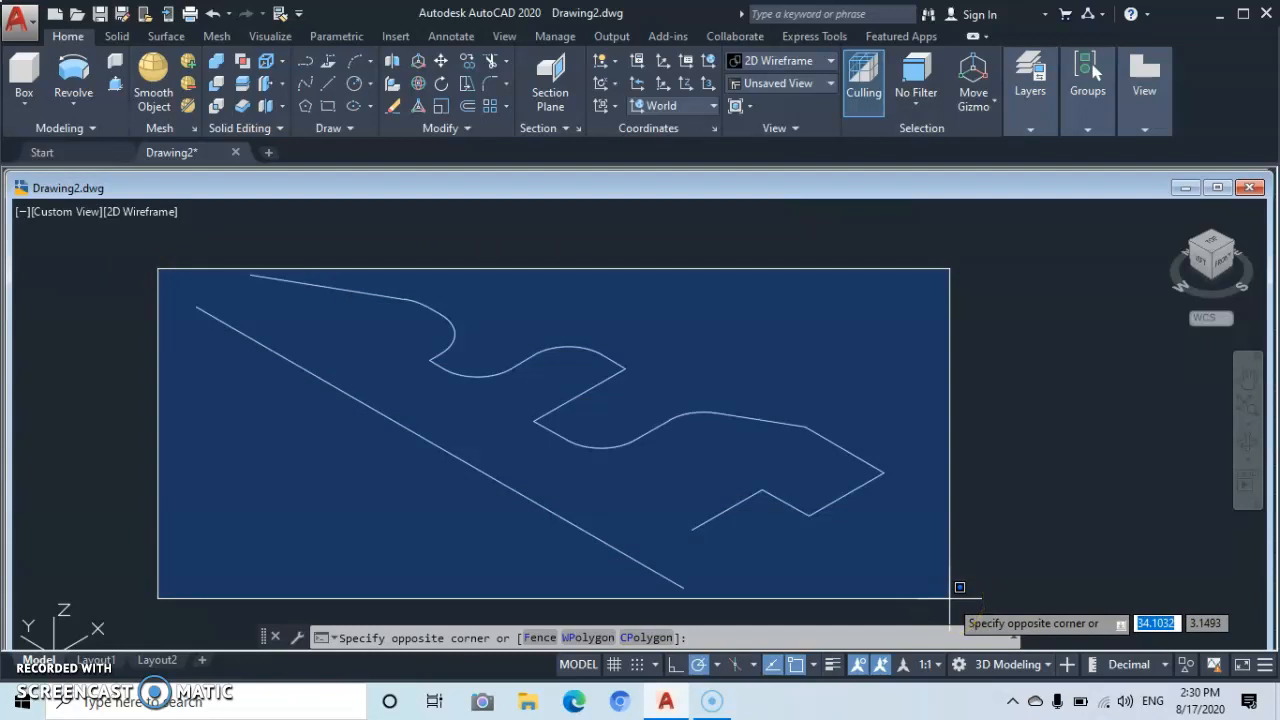
pyautogui.click(959, 587)
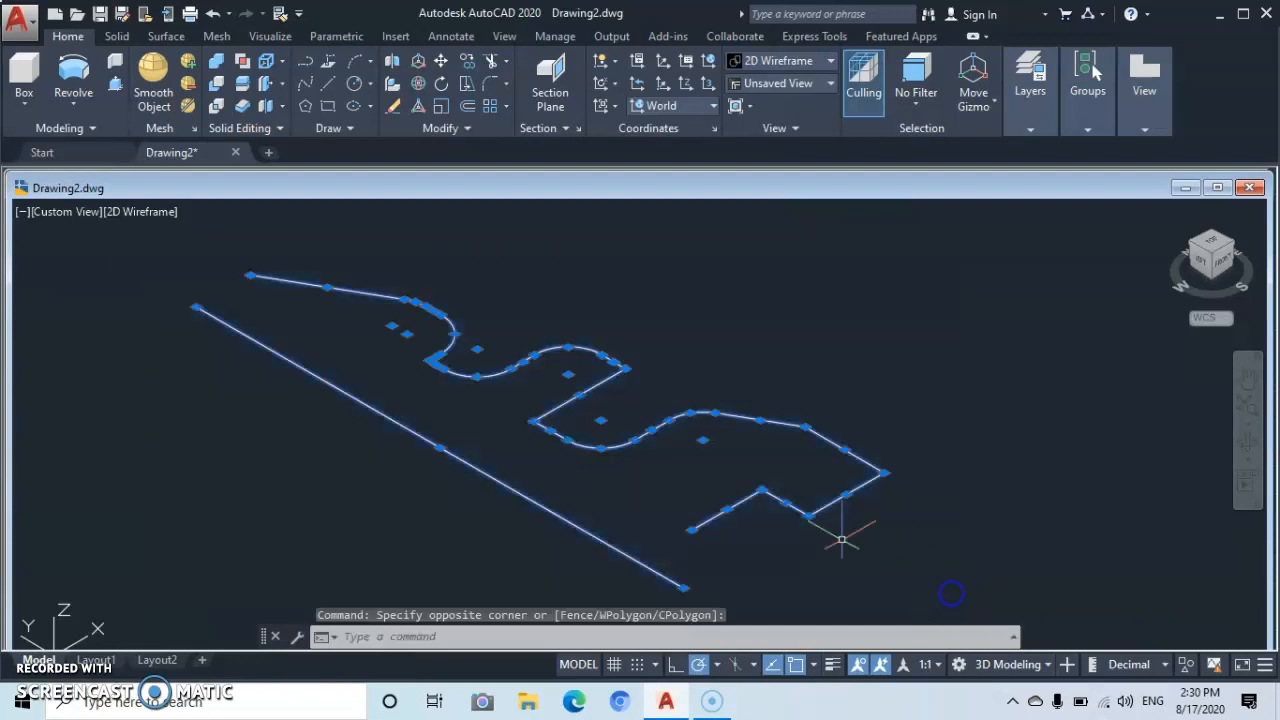
pyautogui.click(466, 126)
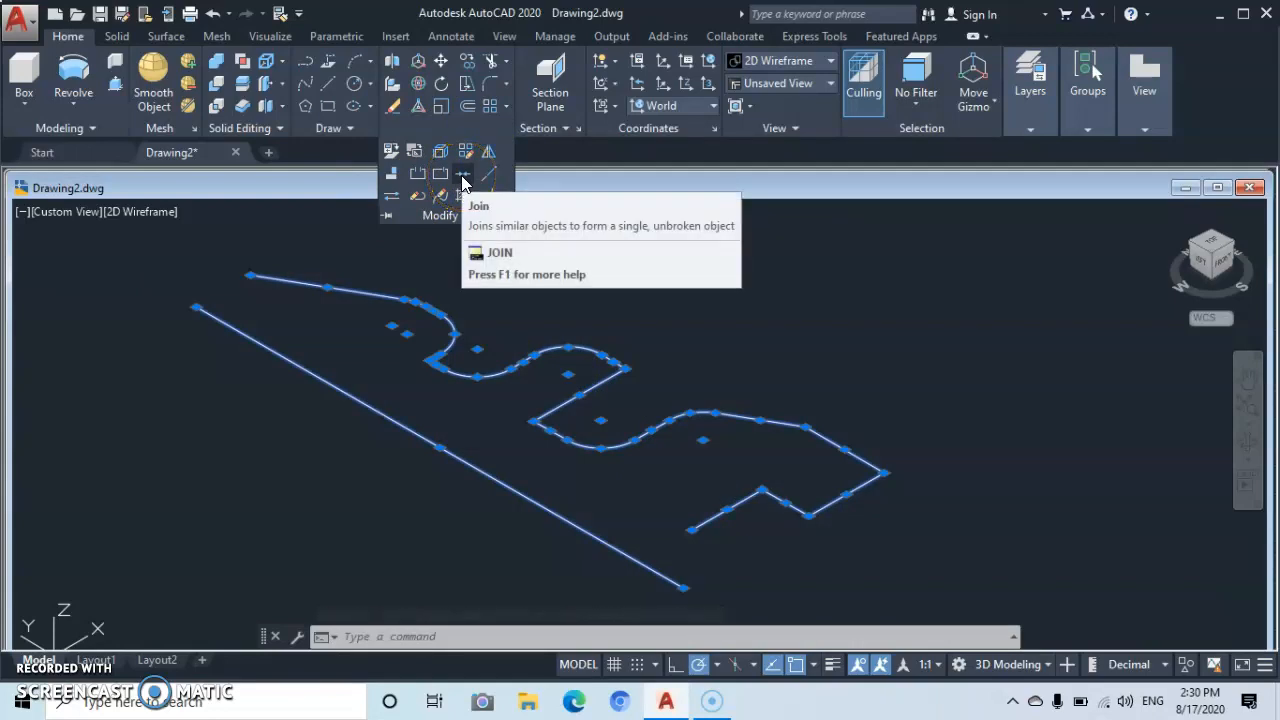
pyautogui.click(463, 180)
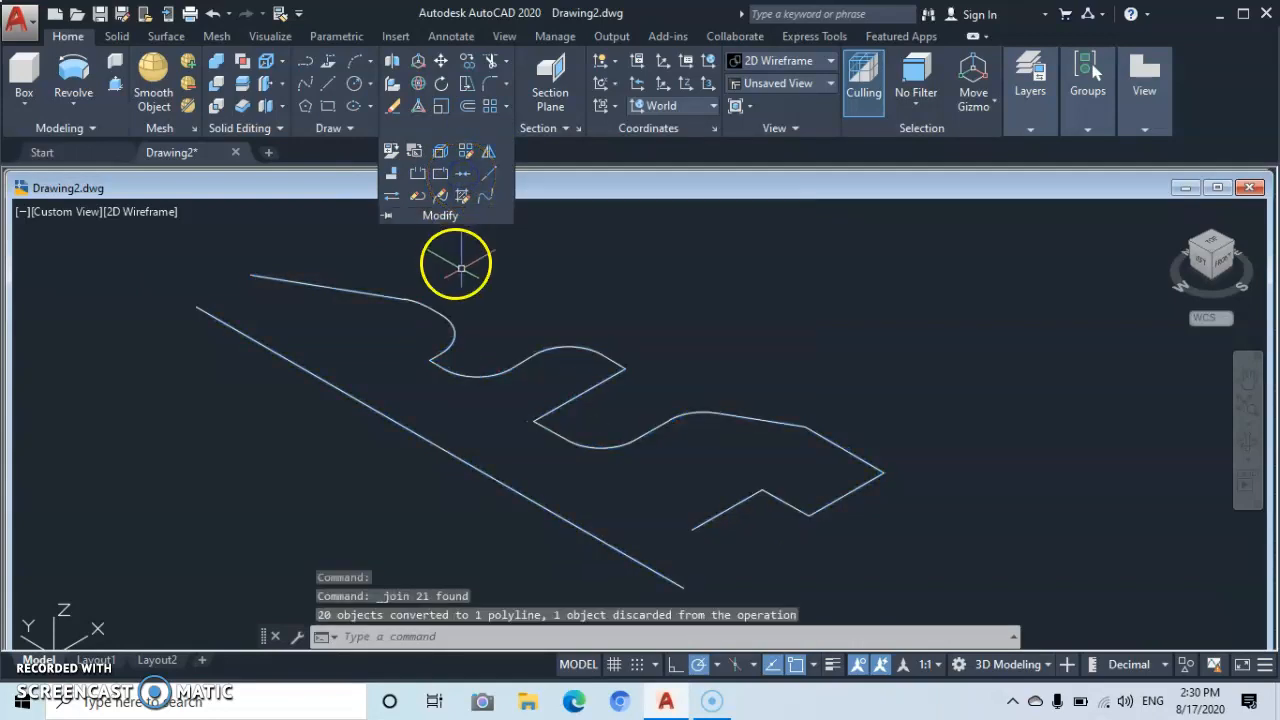
pyautogui.click(596, 449)
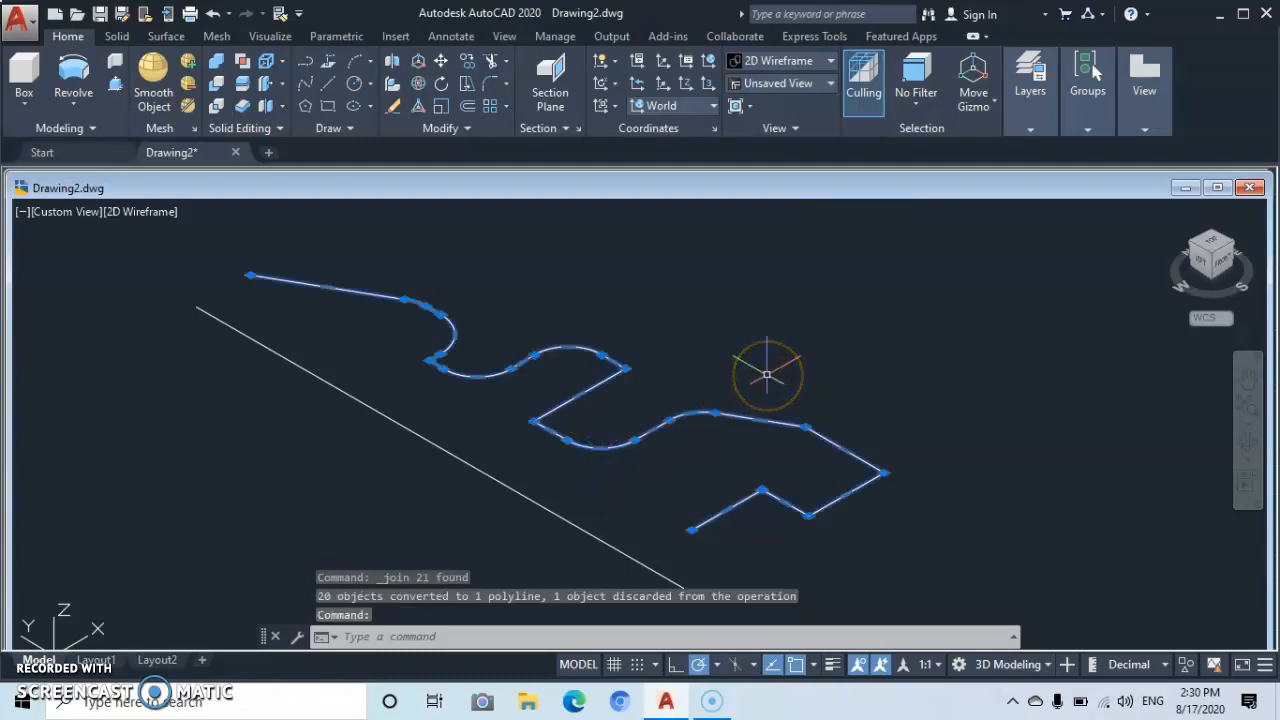
pyautogui.press('Escape')
pyautogui.click(698, 314)
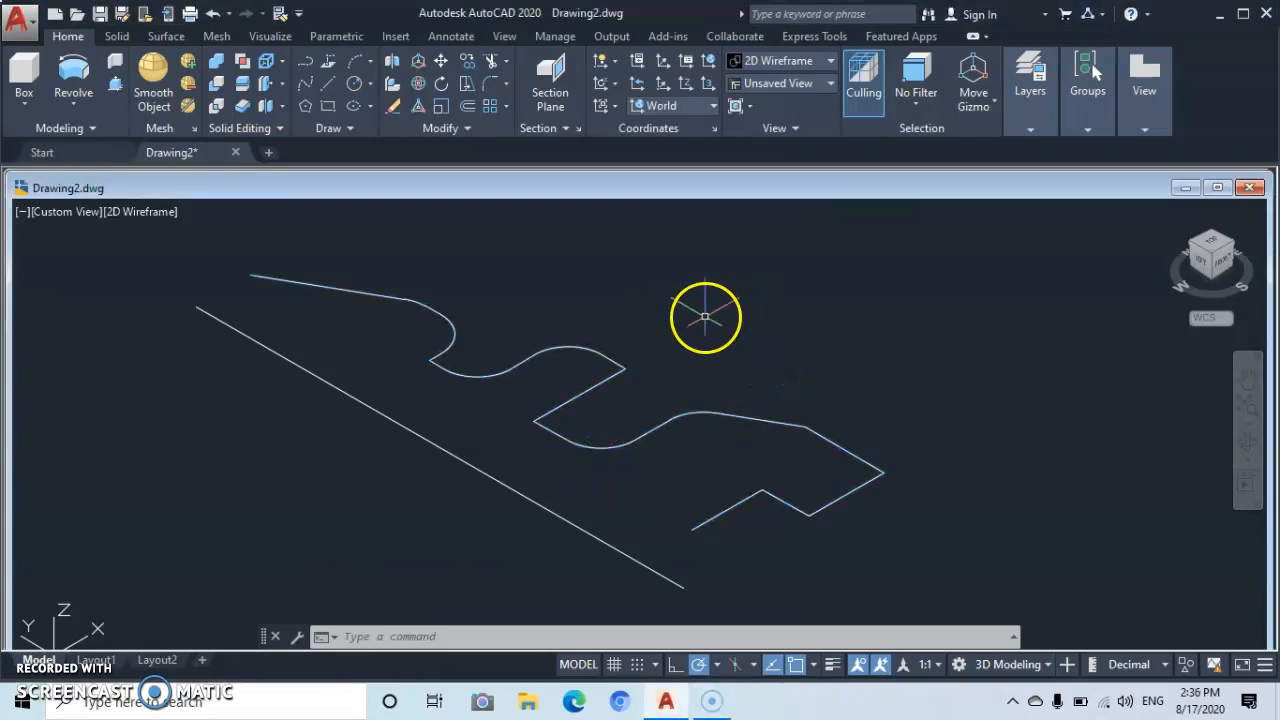
# Revolve the open profile 360° around the separate axis line, picking that line's two endpoints as the axis.
pyautogui.click(74, 80)
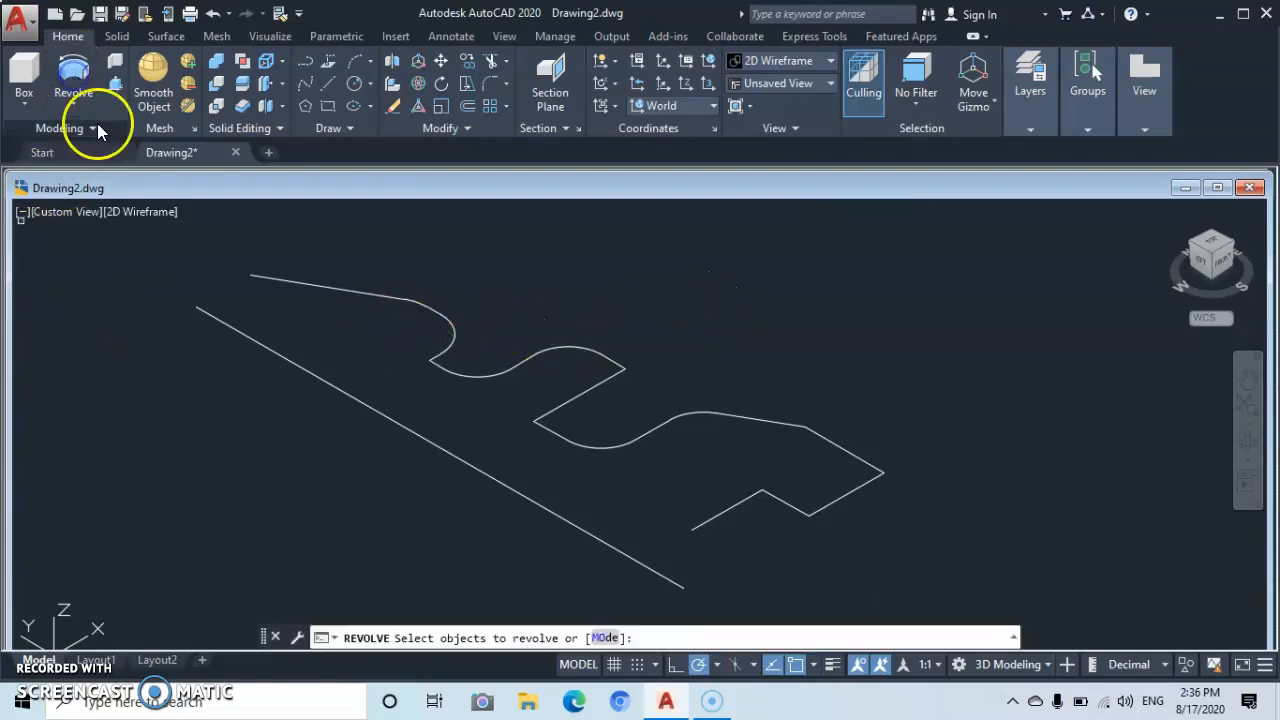
pyautogui.click(346, 291)
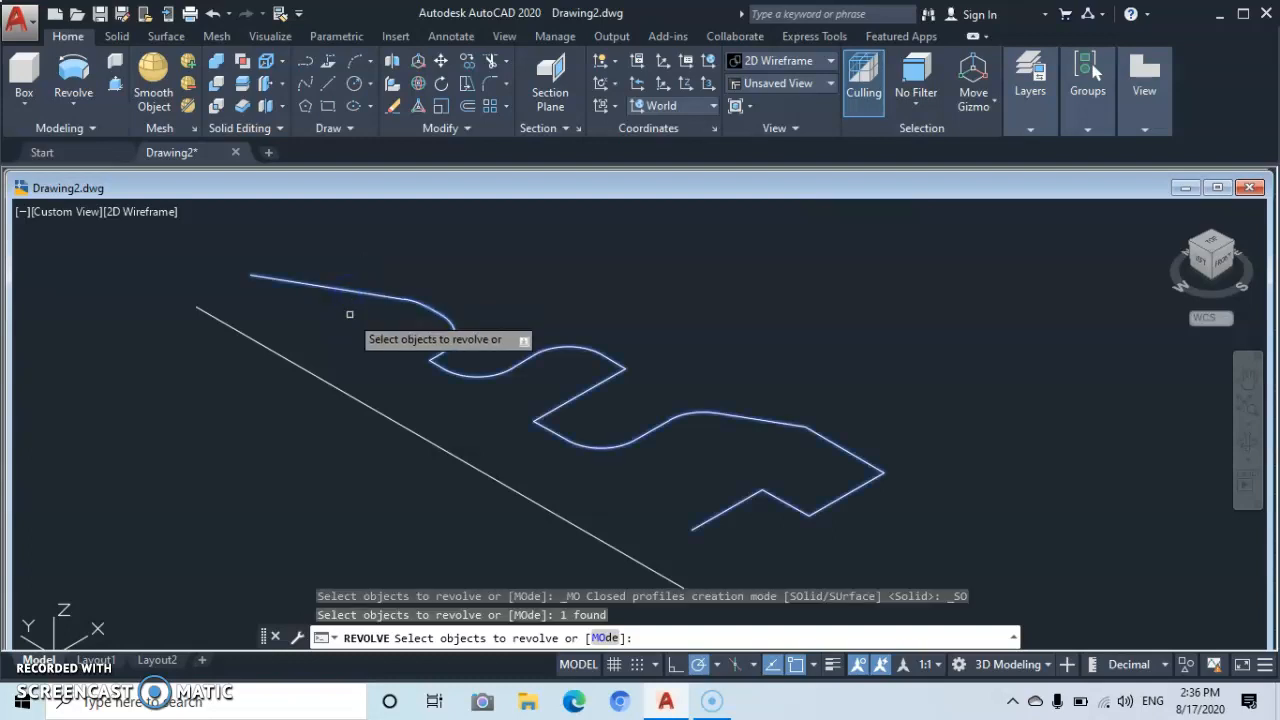
pyautogui.press('Return')
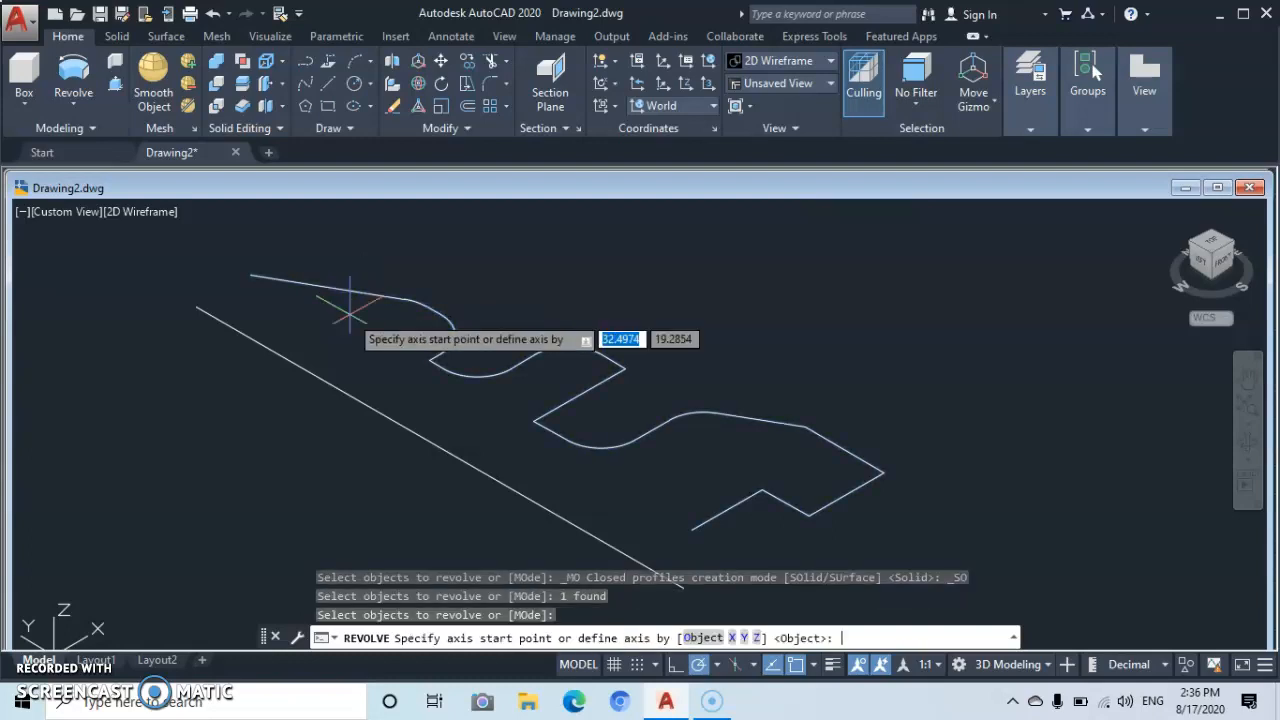
pyautogui.click(196, 306)
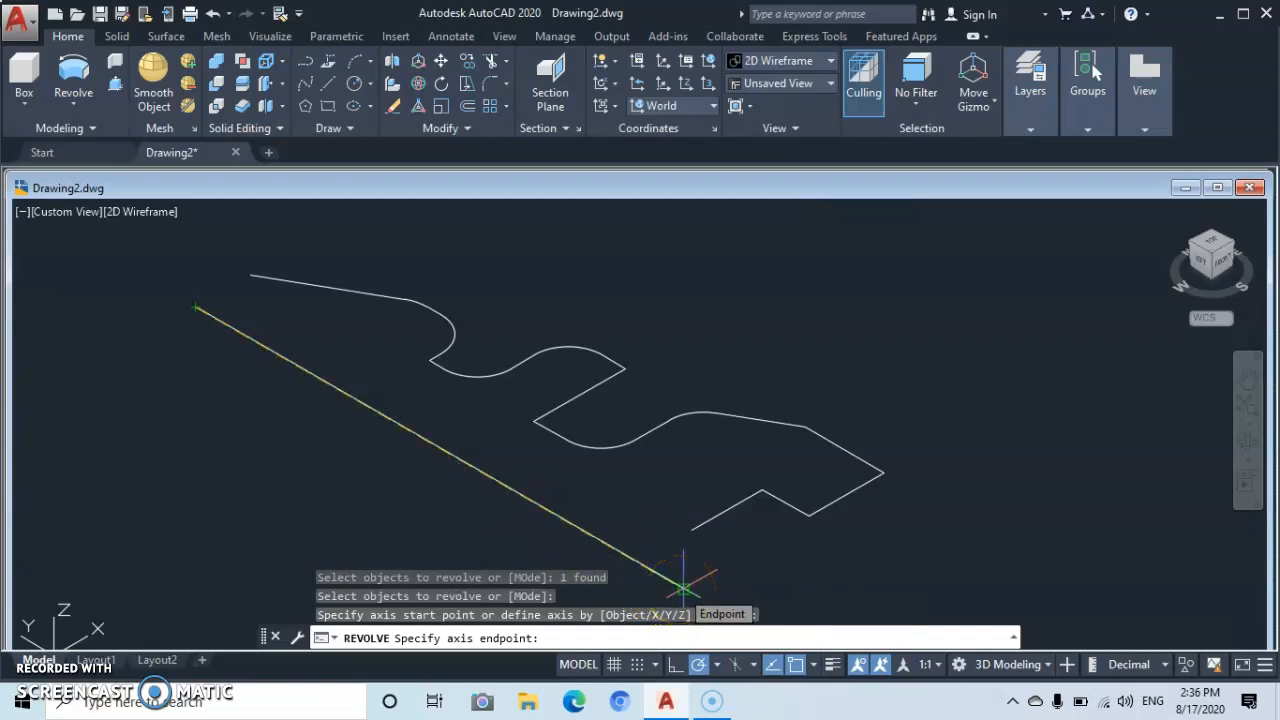
pyautogui.click(683, 588)
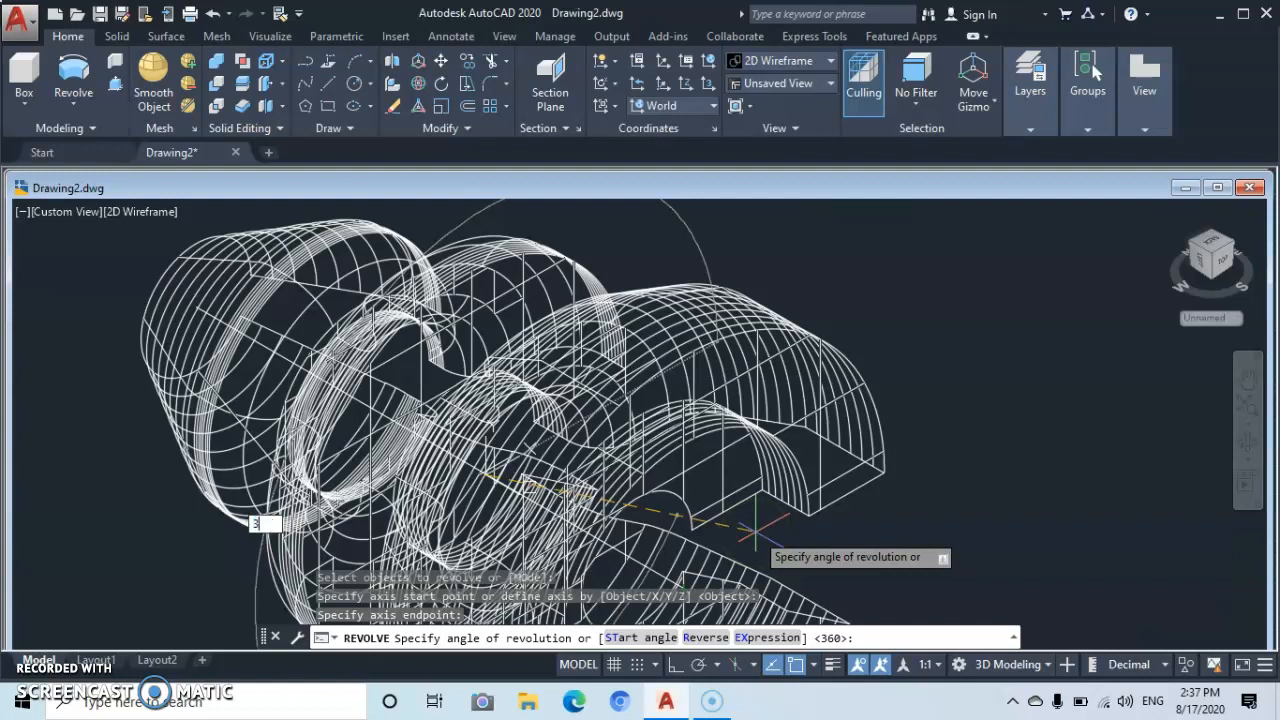
pyautogui.press('Return')
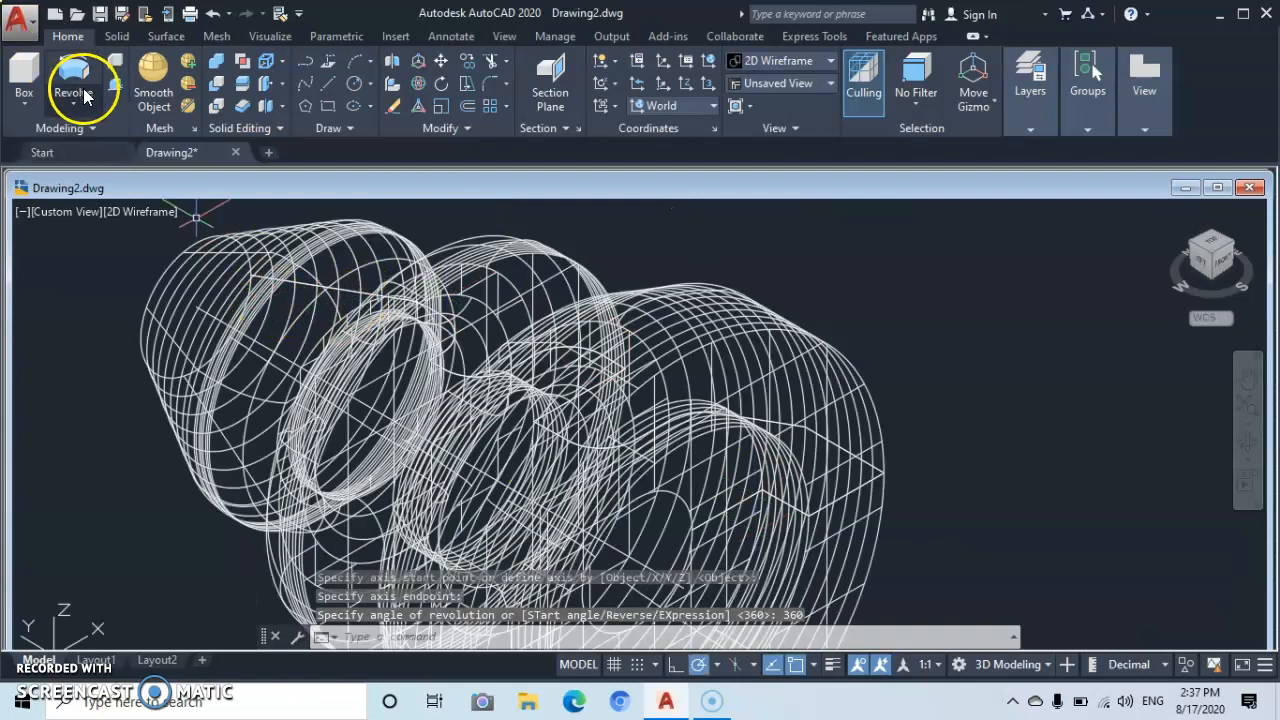
# Show the revolved surface in the Realistic visual style and orbit it to side views from the left and the right.
pyautogui.click(126, 212)
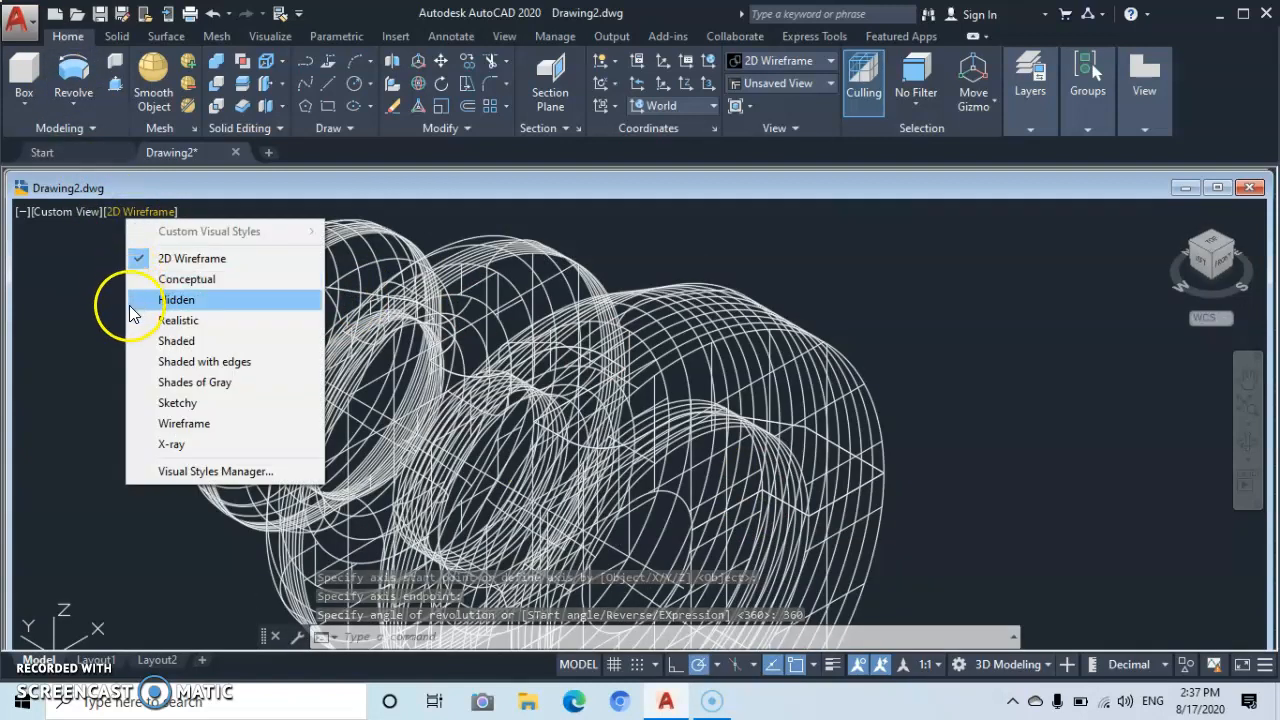
pyautogui.click(157, 320)
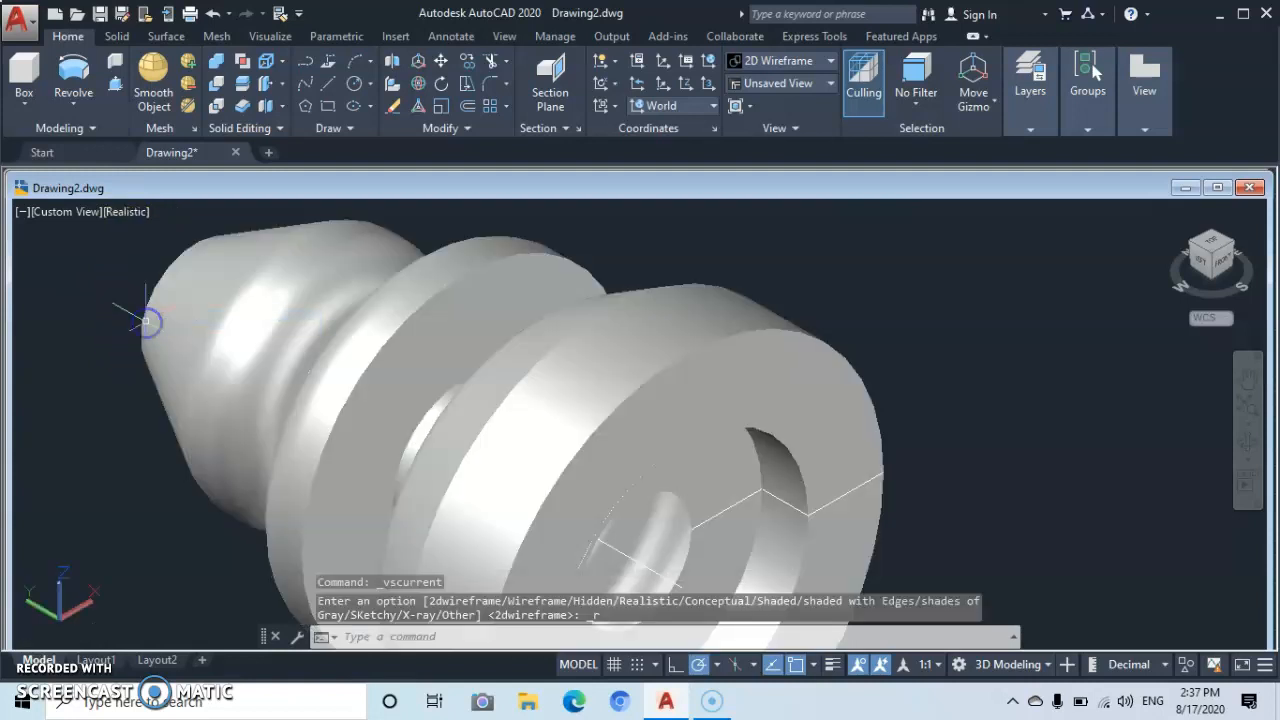
pyautogui.click(1247, 450)
pyautogui.moveTo(709, 549); pyautogui.dragTo(803, 498)
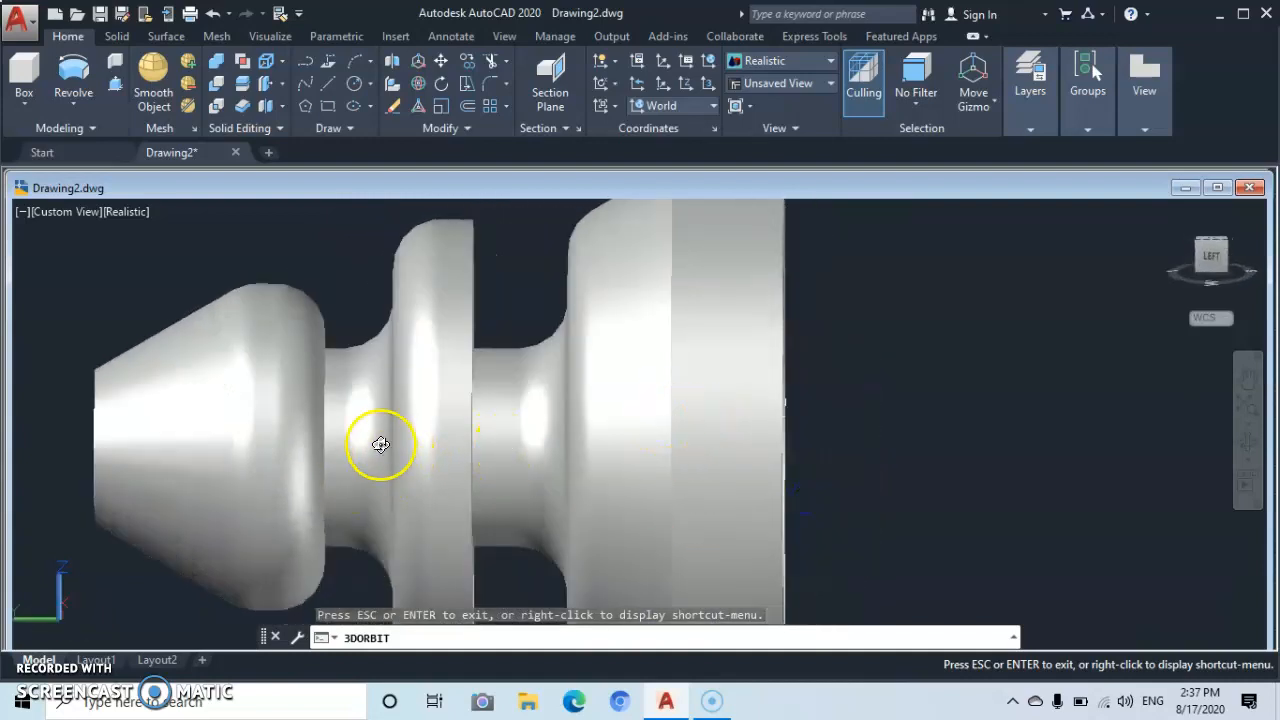
pyautogui.moveTo(122, 460); pyautogui.dragTo(502, 483)
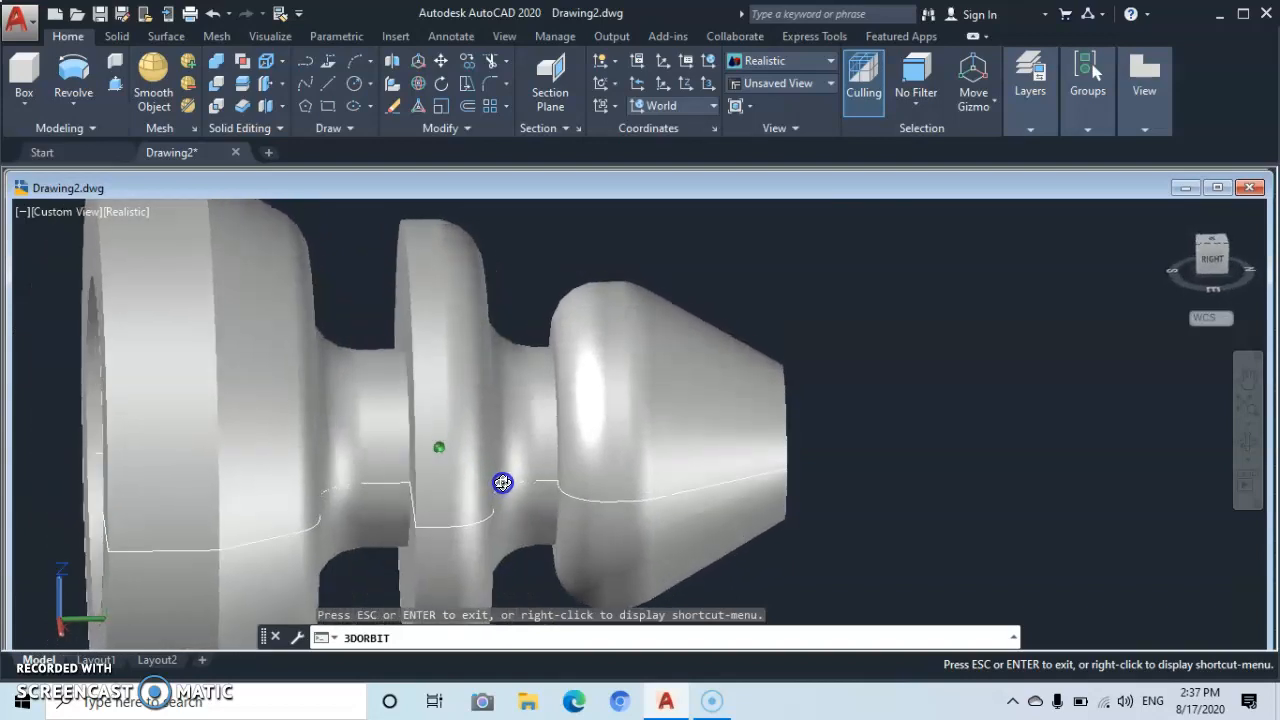